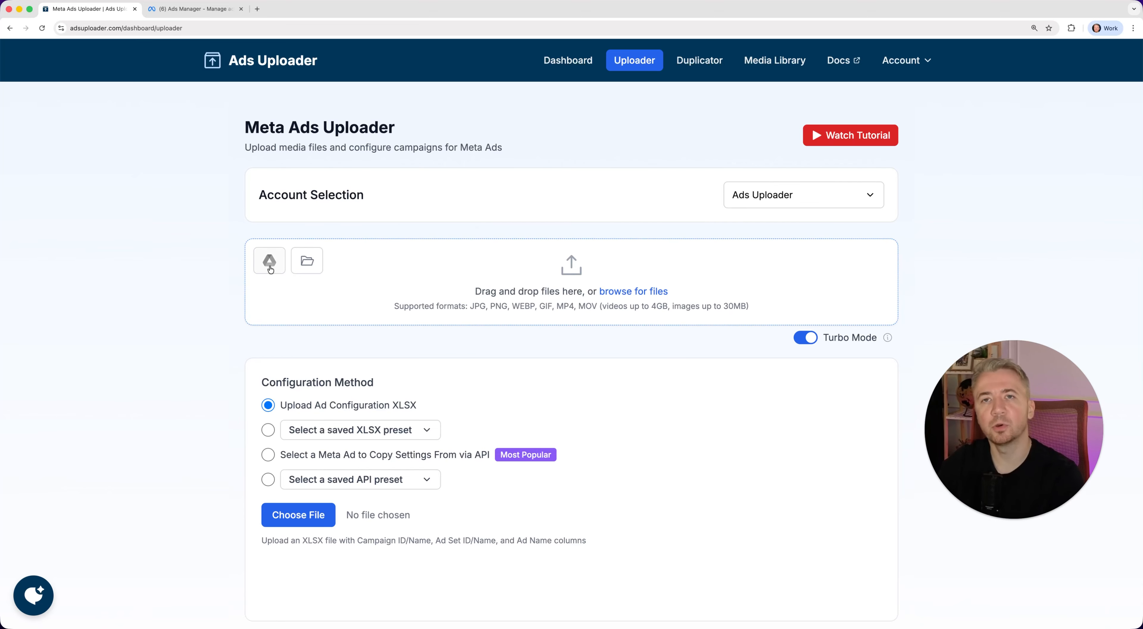
Upload the eleven images 1.png to 11.png from the Ads folder and minimize the upload progress window
{"action": "left_click", "coordinate": [614, 292]}
{"action": "left_click", "coordinate": [492, 262]}
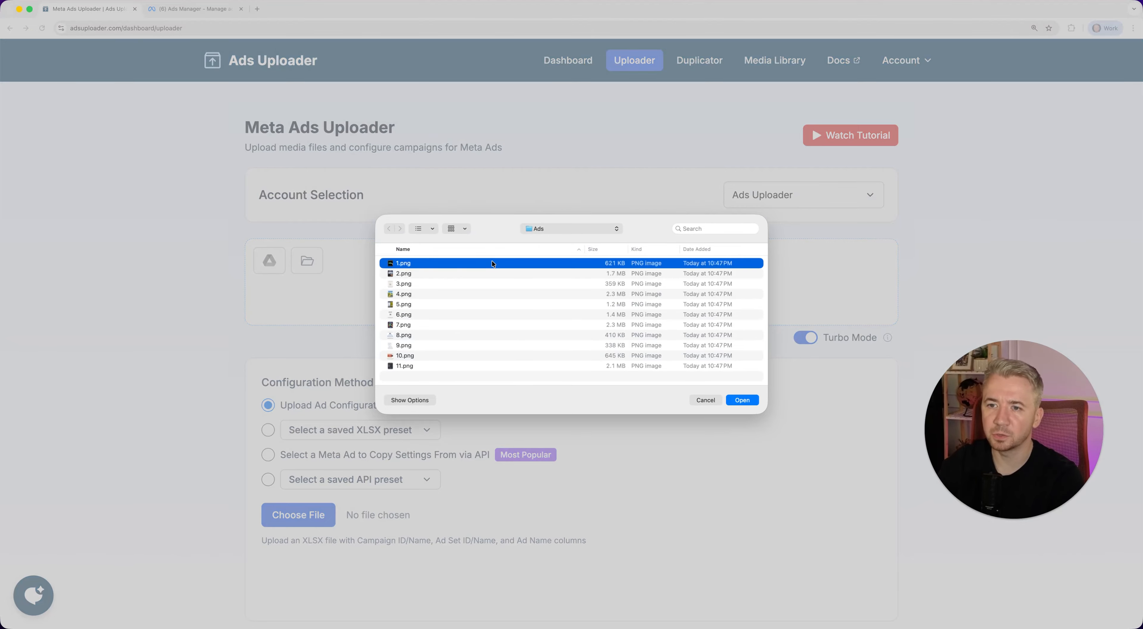
{"action": "left_click", "coordinate": [457, 367], "text": "shift"}
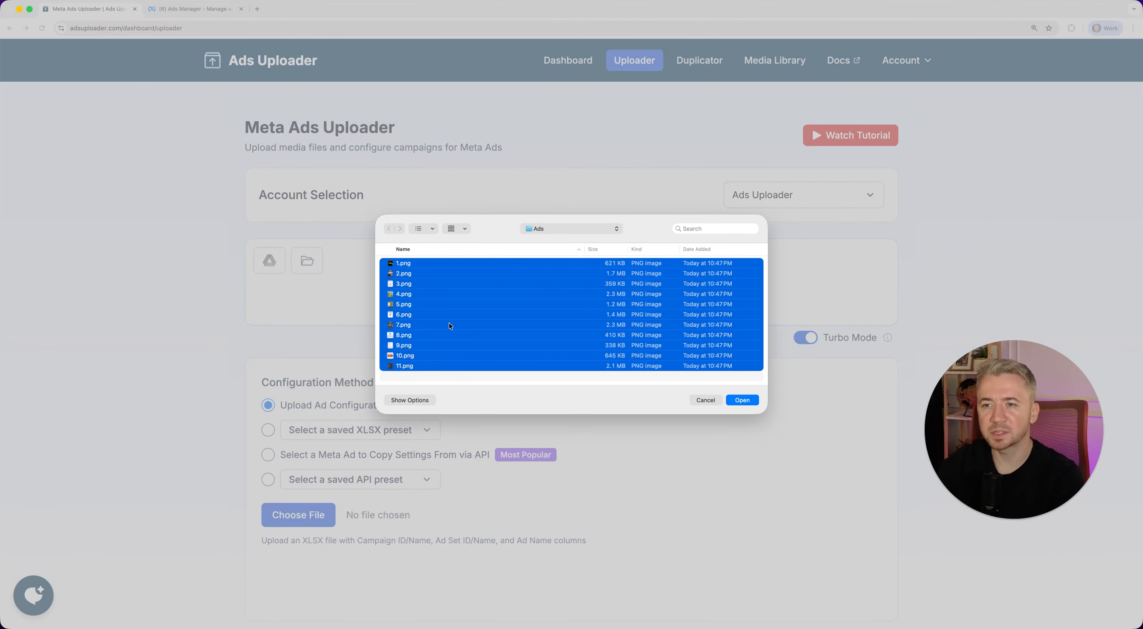
{"action": "left_click", "coordinate": [742, 400]}
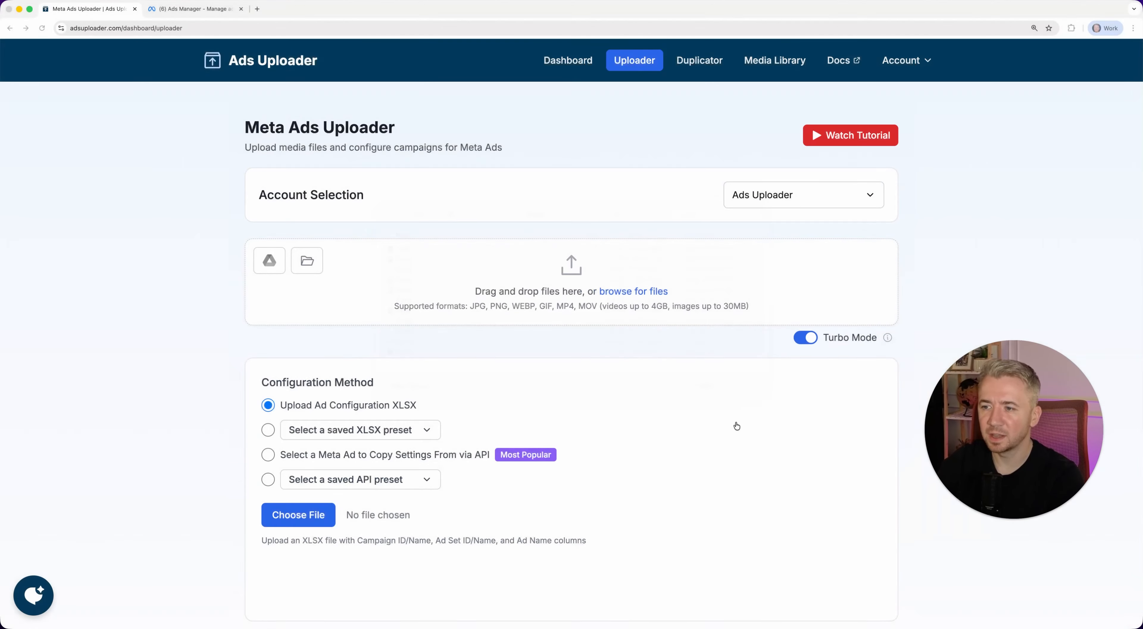
{"action": "scroll", "coordinate": [705, 458], "scroll_direction": "down", "scroll_amount": 10}
{"action": "left_click", "coordinate": [689, 426]}
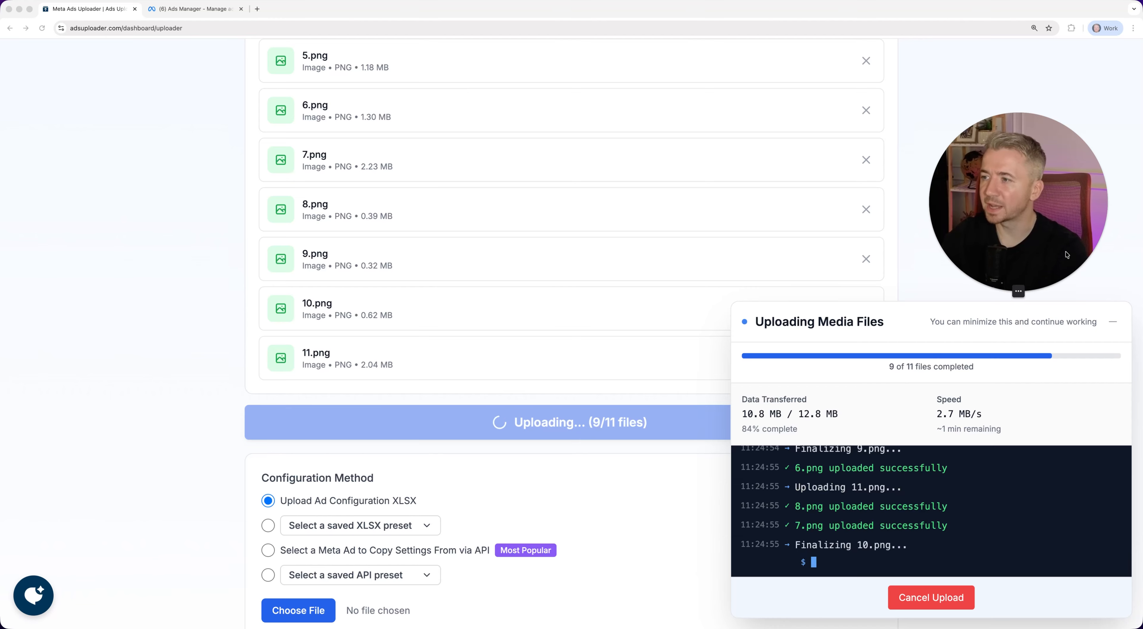
{"action": "left_click", "coordinate": [1113, 321]}
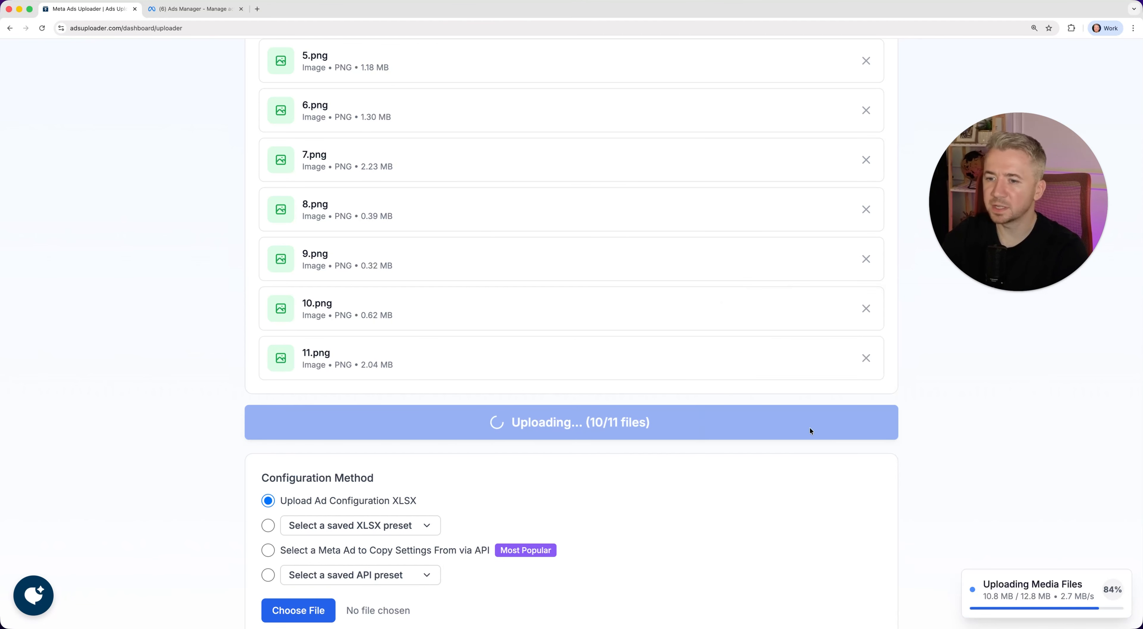
Choose to copy settings from an existing Meta ad via API, include inactive campaigns, and select "Sales - Purchase campaign"
{"action": "scroll", "coordinate": [774, 499], "scroll_direction": "down", "scroll_amount": 3}
{"action": "left_click", "coordinate": [432, 431]}
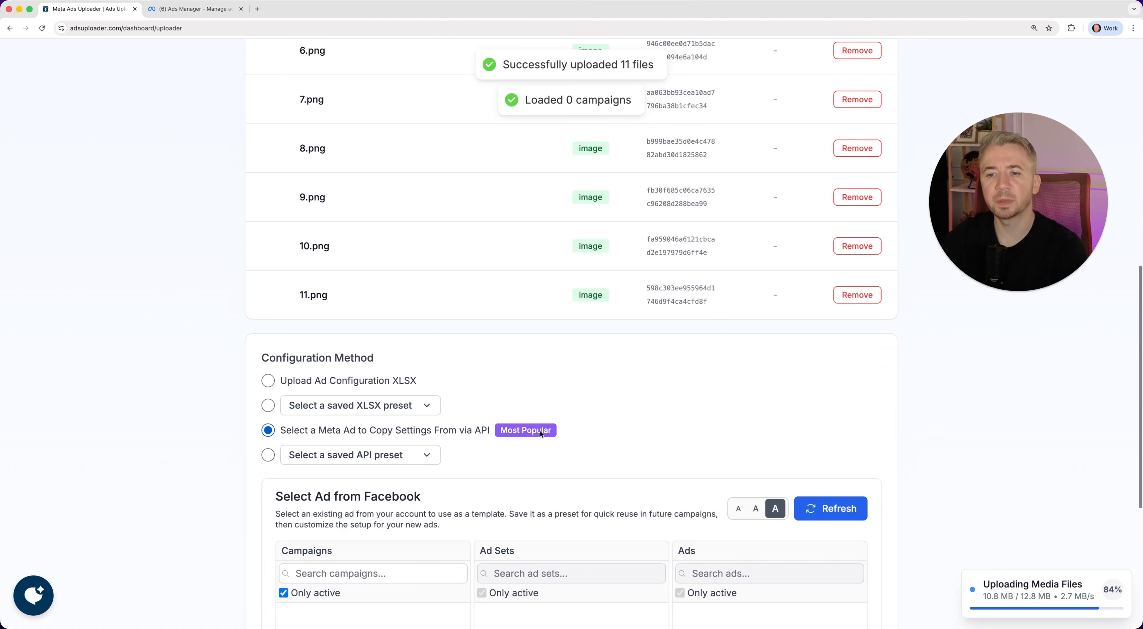
{"action": "scroll", "coordinate": [610, 478], "scroll_direction": "down", "scroll_amount": 2}
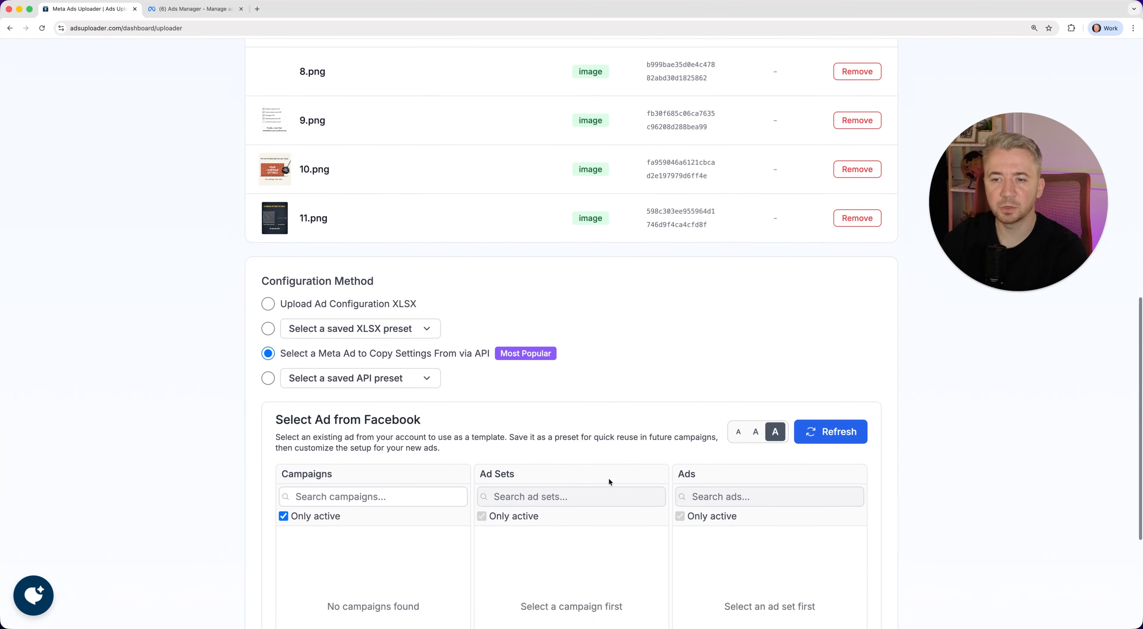
{"action": "scroll", "coordinate": [610, 478], "scroll_direction": "down", "scroll_amount": 4}
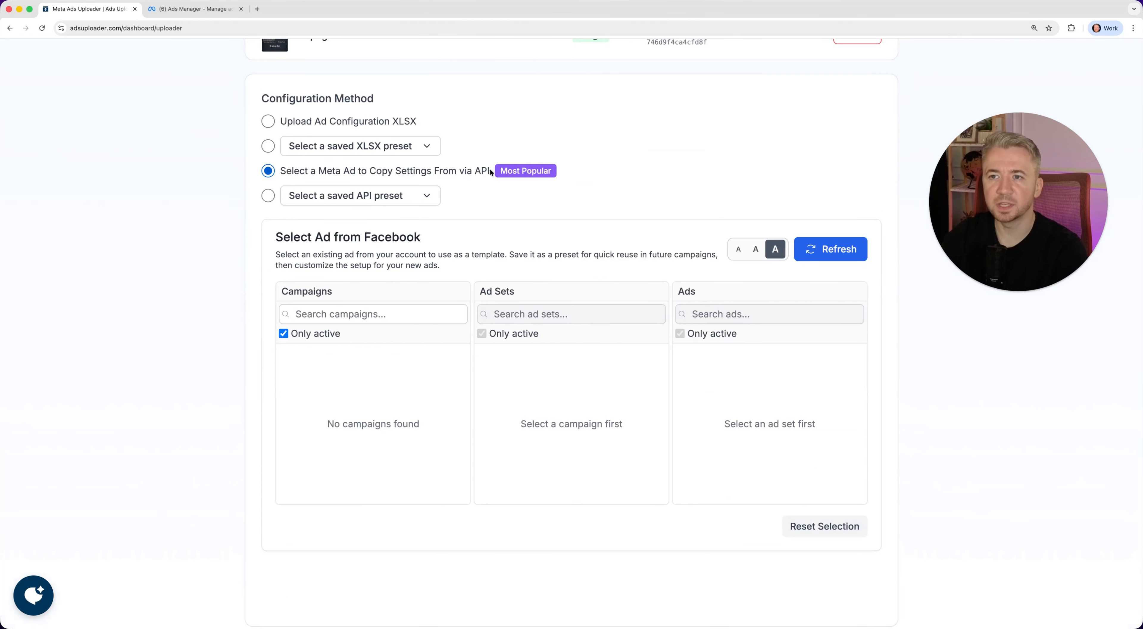
{"action": "left_click", "coordinate": [331, 335]}
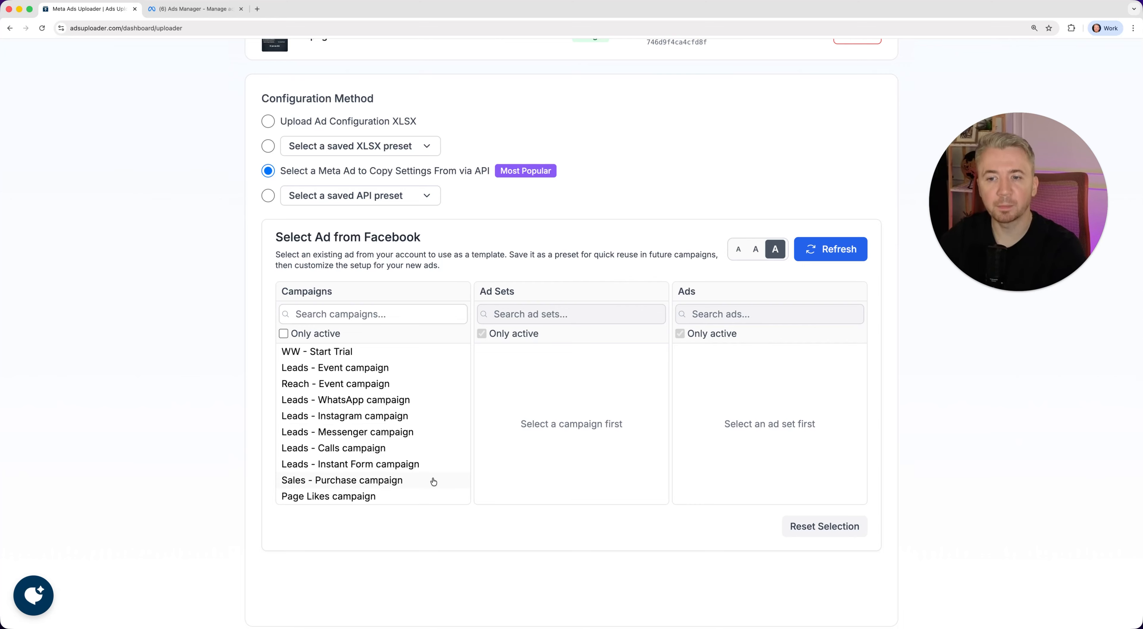
{"action": "left_click", "coordinate": [416, 484]}
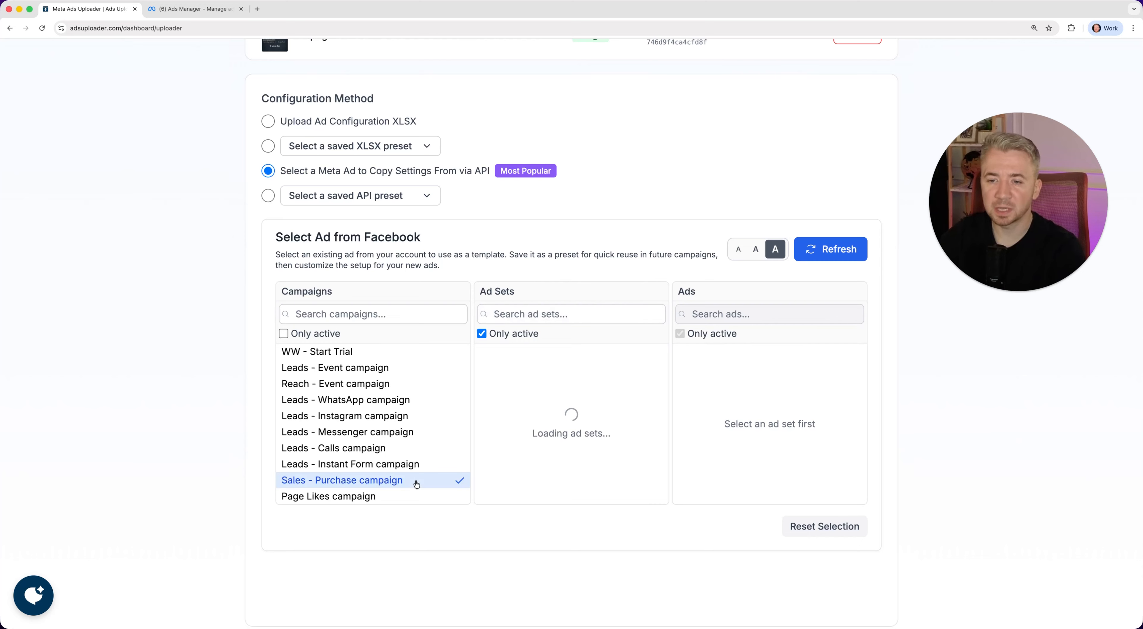
Include inactive ad sets and ads, and select the ad angle-gen-4 in the general ad set as the configuration source
{"action": "left_click", "coordinate": [533, 334]}
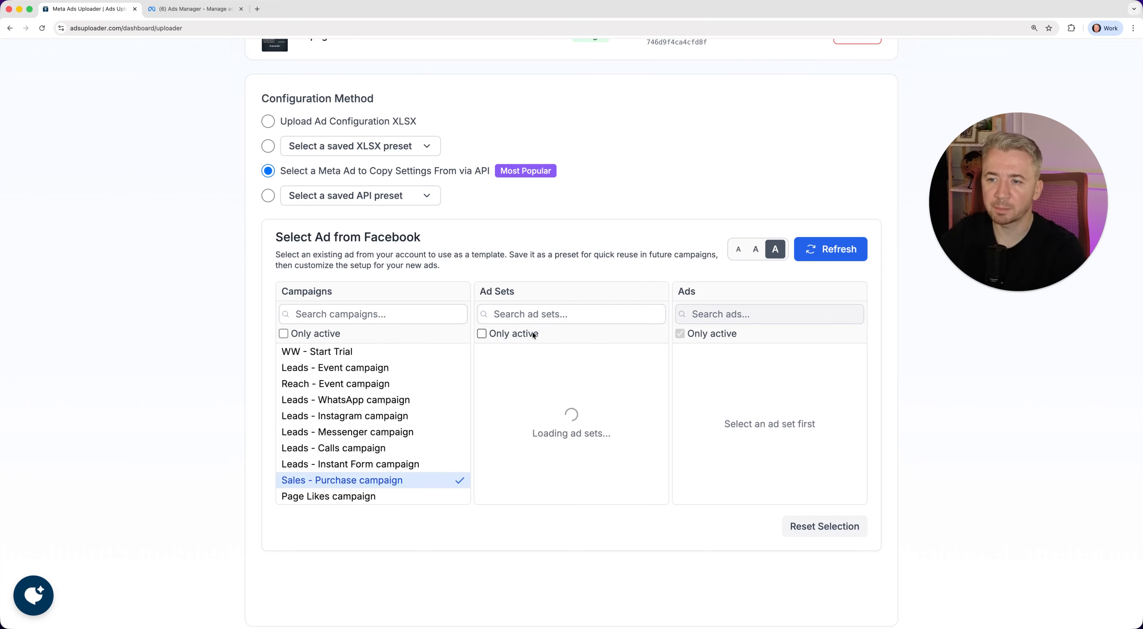
{"action": "left_click", "coordinate": [521, 388]}
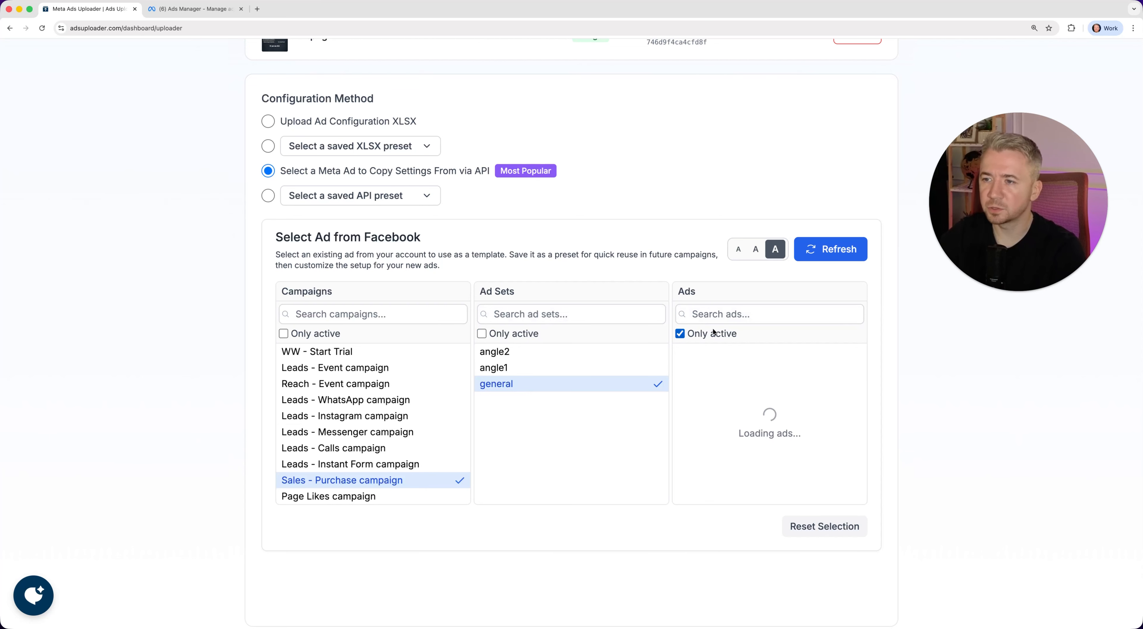
{"action": "left_click", "coordinate": [722, 334]}
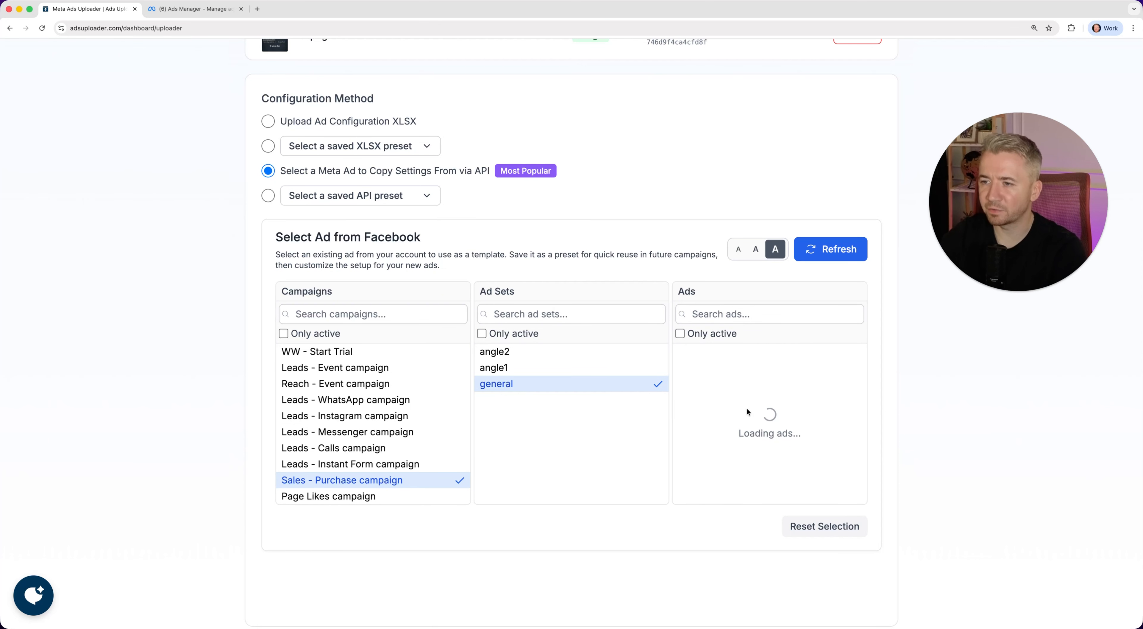
{"action": "left_click", "coordinate": [736, 352]}
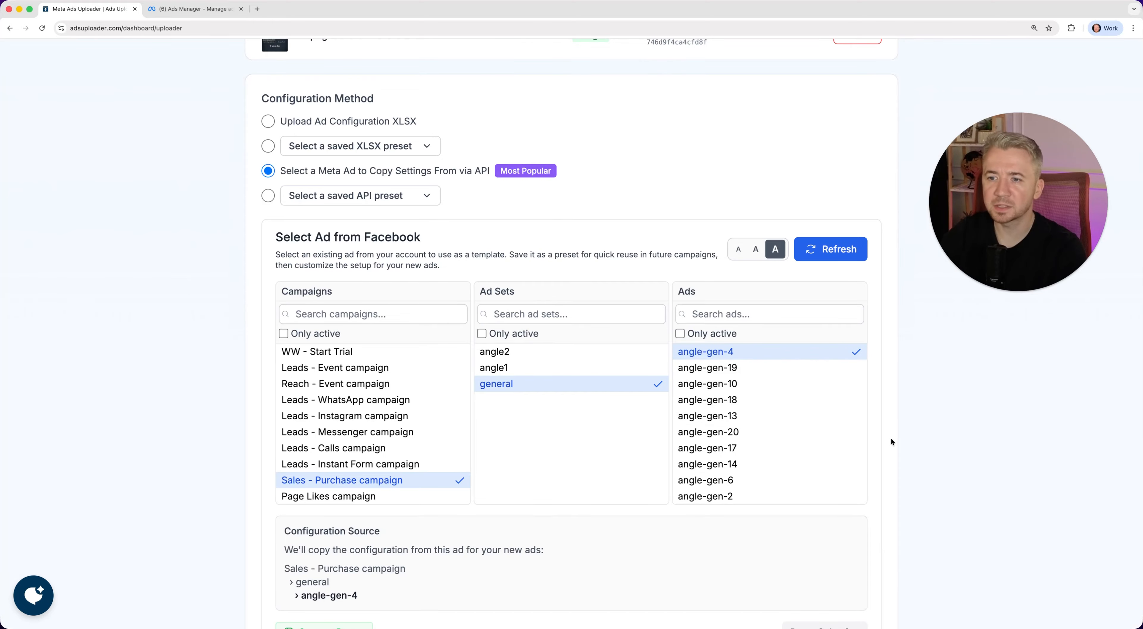
Open the preset saving dialog for the selected ad configuration and cancel it without saving
{"action": "scroll", "coordinate": [891, 438], "scroll_direction": "down", "scroll_amount": 2}
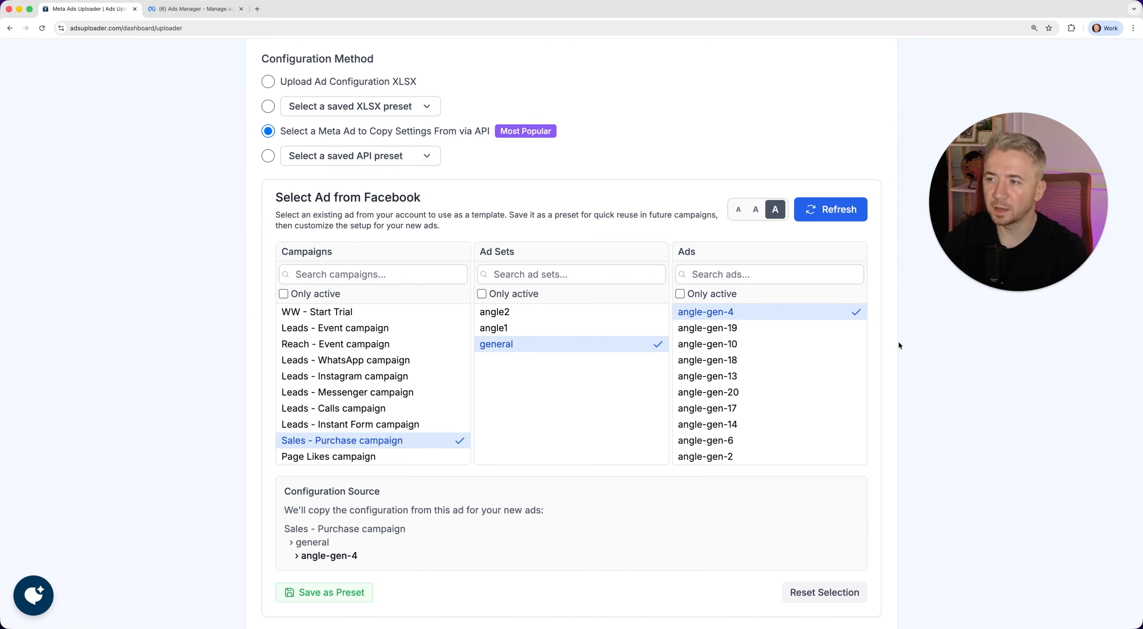
{"action": "scroll", "coordinate": [896, 363], "scroll_direction": "down", "scroll_amount": 1}
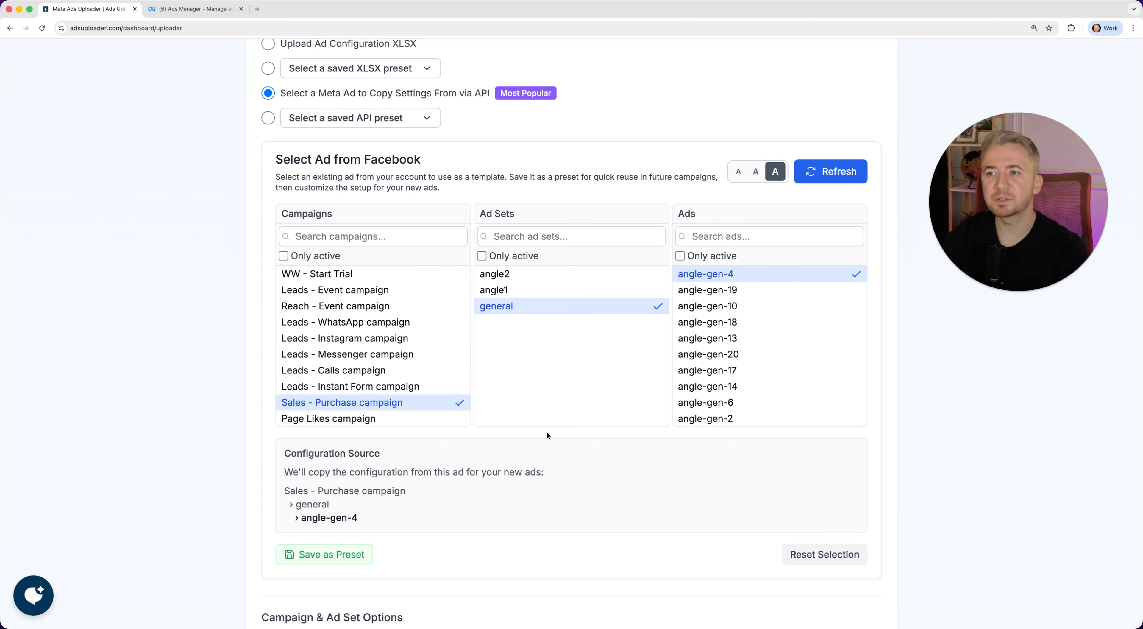
{"action": "left_click", "coordinate": [335, 560]}
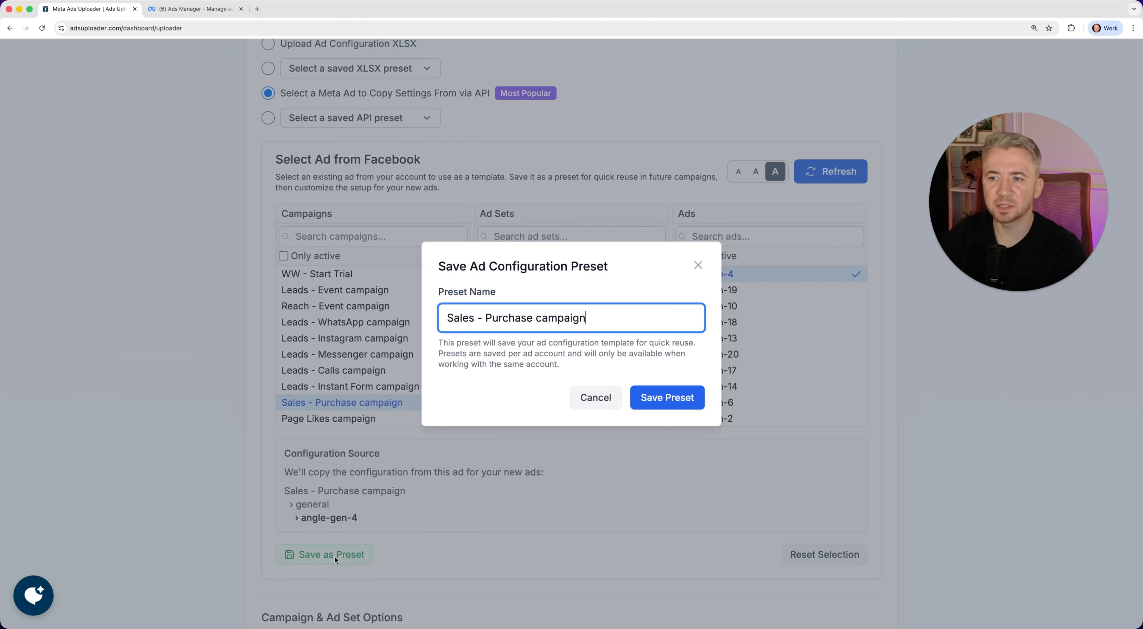
{"action": "left_click", "coordinate": [605, 398]}
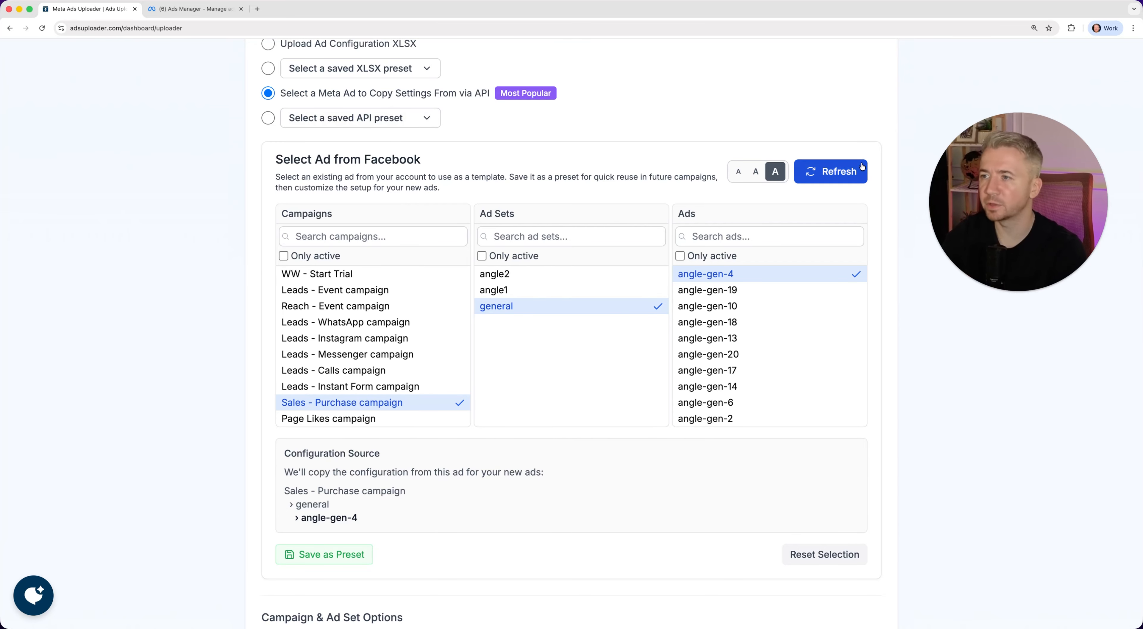
Try creating an ad set per upload with grouped variations, and auto-dividing ads into ad sets, clearing each option after viewing it
{"action": "scroll", "coordinate": [896, 232], "scroll_direction": "down", "scroll_amount": 5}
{"action": "scroll", "coordinate": [896, 232], "scroll_direction": "down", "scroll_amount": 5}
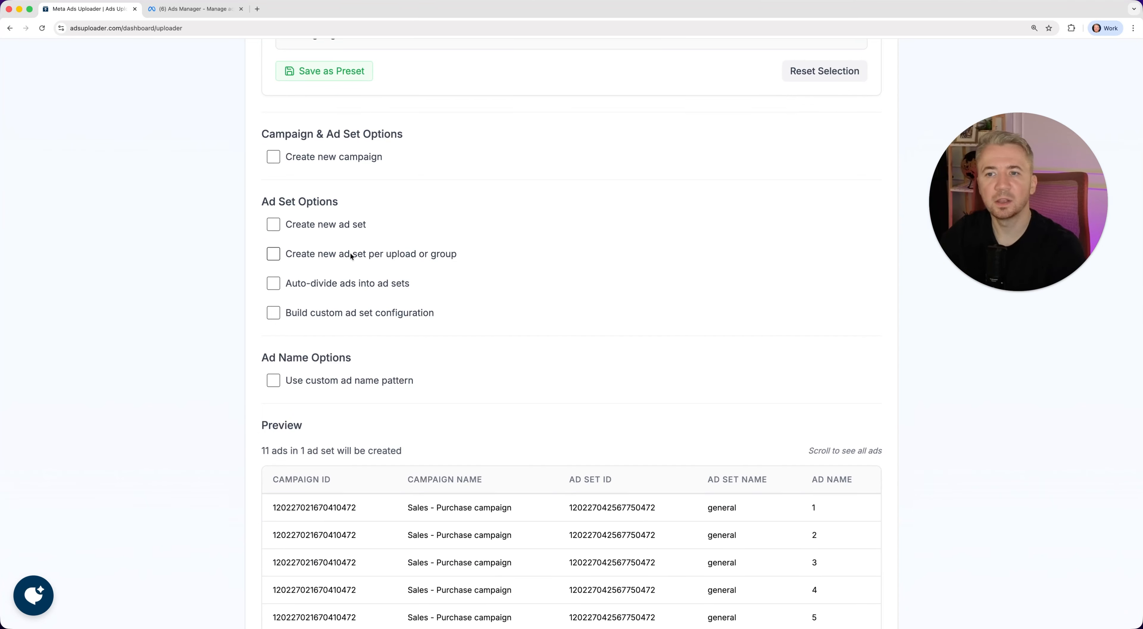
{"action": "left_click", "coordinate": [381, 257]}
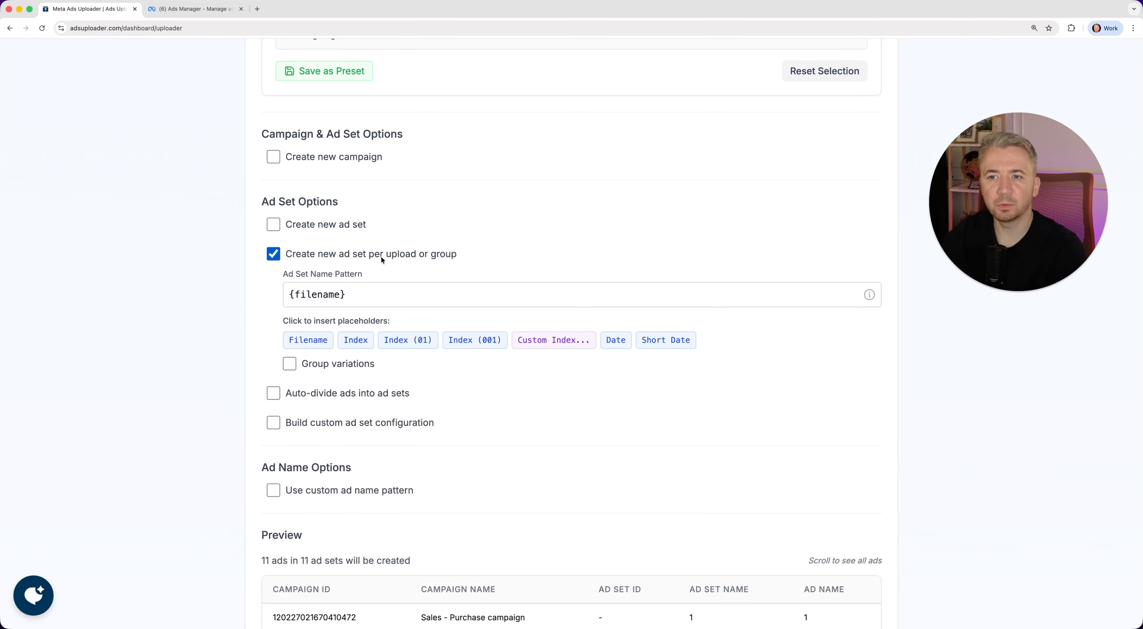
{"action": "left_click", "coordinate": [339, 367]}
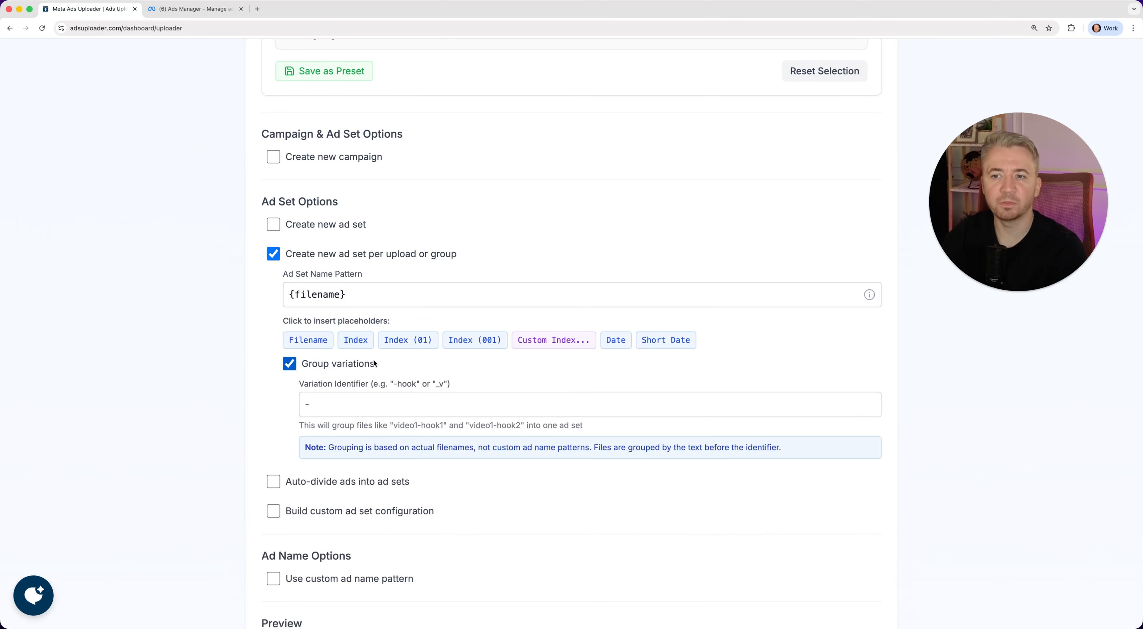
{"action": "left_click", "coordinate": [355, 365]}
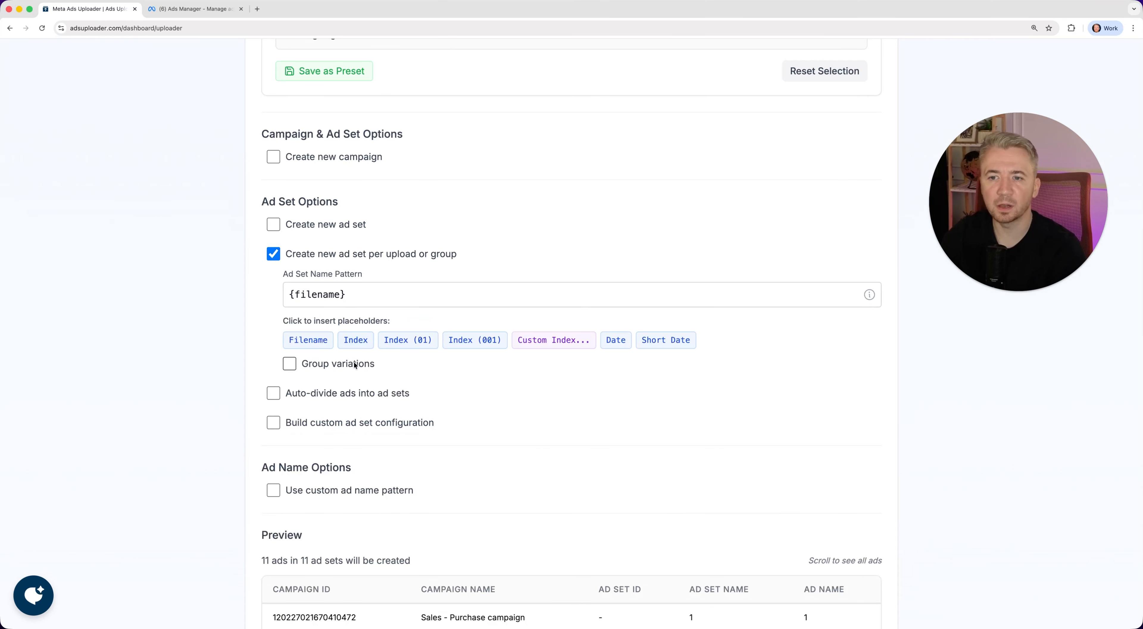
{"action": "left_click", "coordinate": [329, 255]}
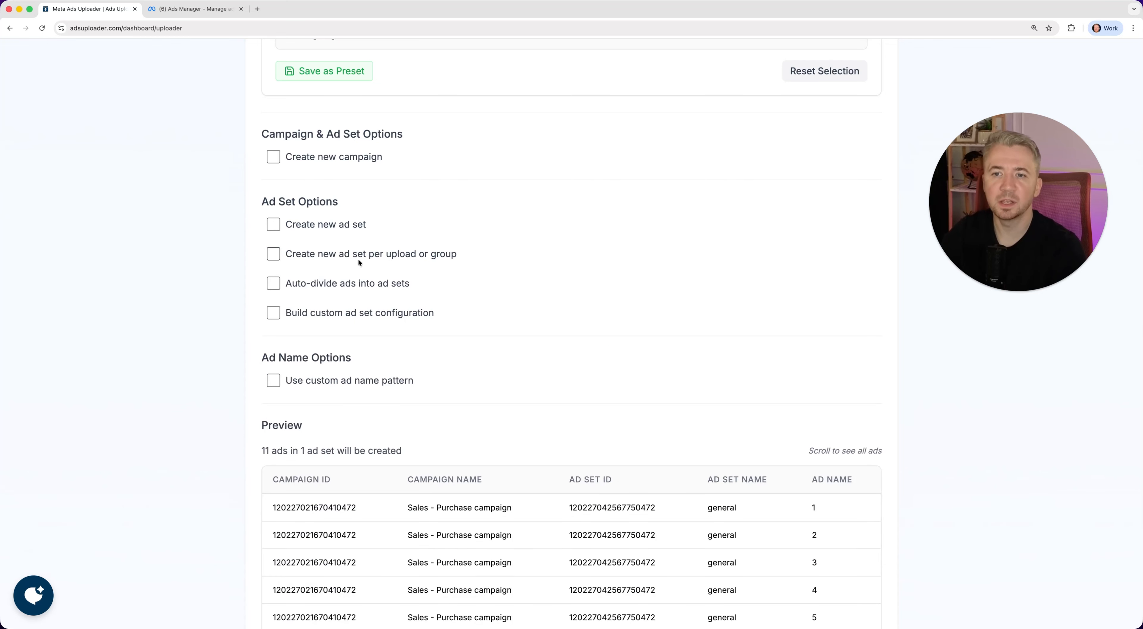
{"action": "left_click", "coordinate": [327, 286]}
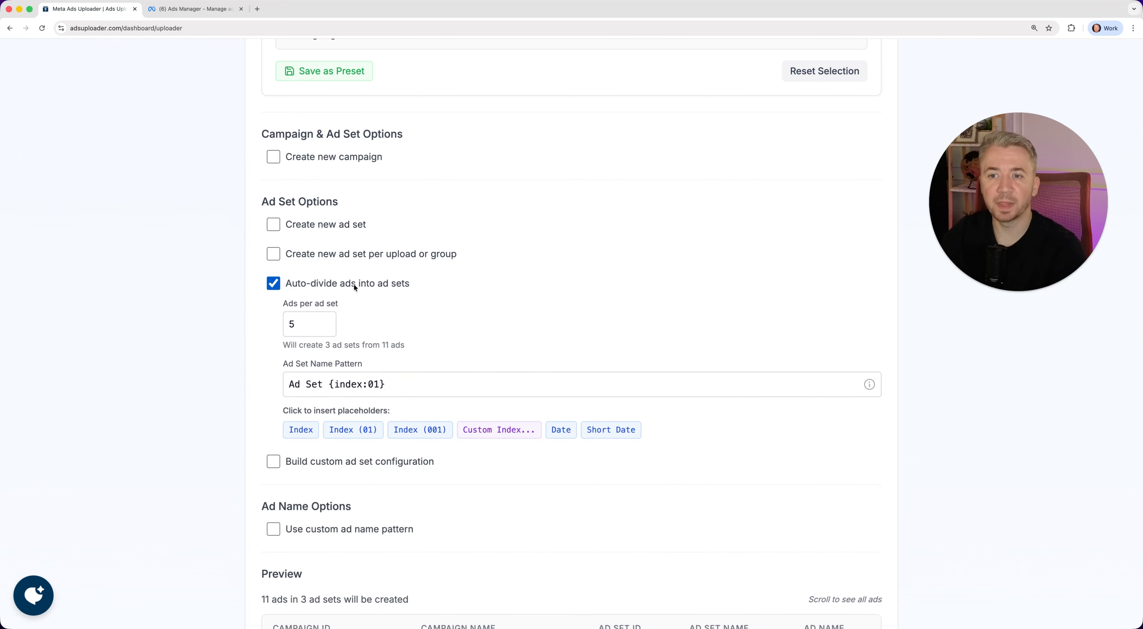
{"action": "left_click", "coordinate": [307, 285]}
Start a custom ad set configuration and assign 3.png, 2.png and 8.png to Ad Set 1
{"action": "left_click", "coordinate": [350, 313]}
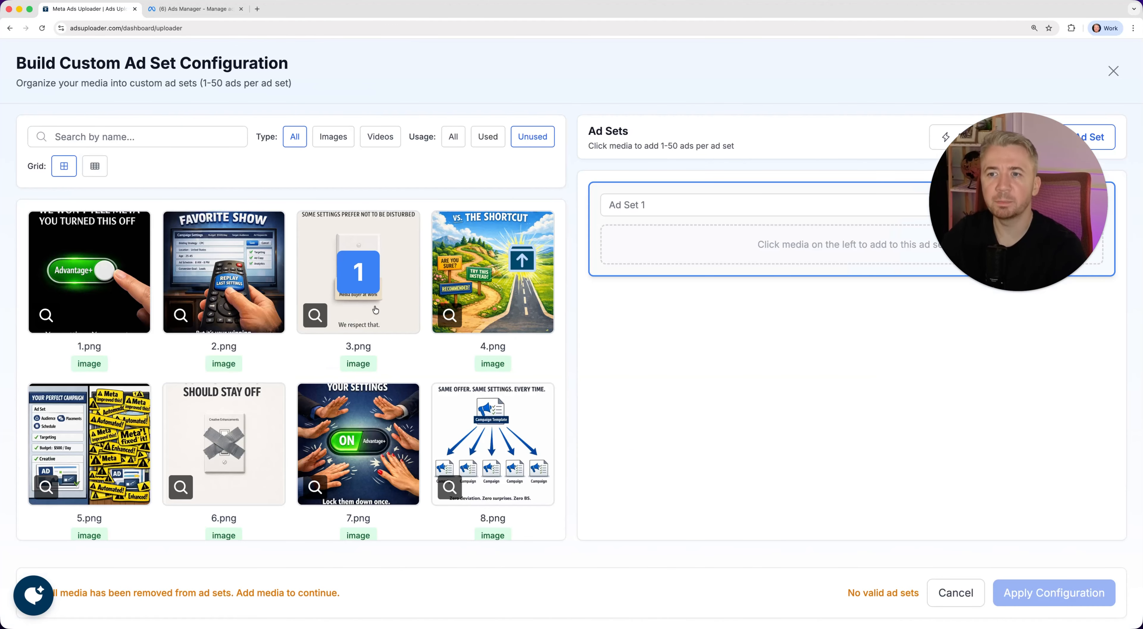
{"action": "left_click", "coordinate": [340, 329]}
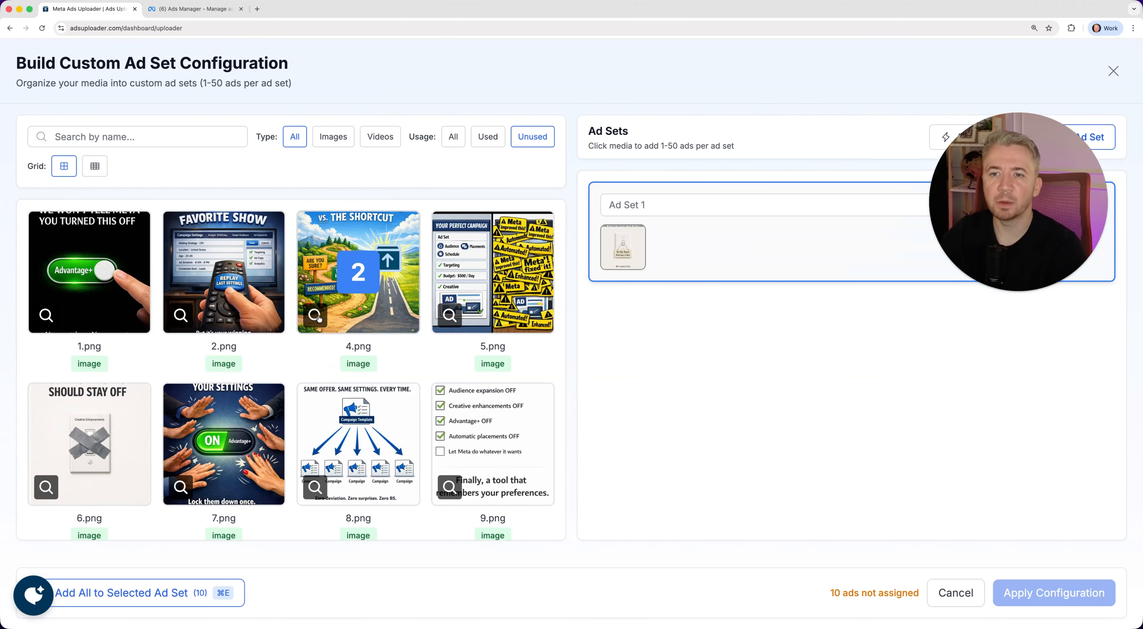
{"action": "left_click", "coordinate": [224, 273]}
{"action": "left_click", "coordinate": [224, 444]}
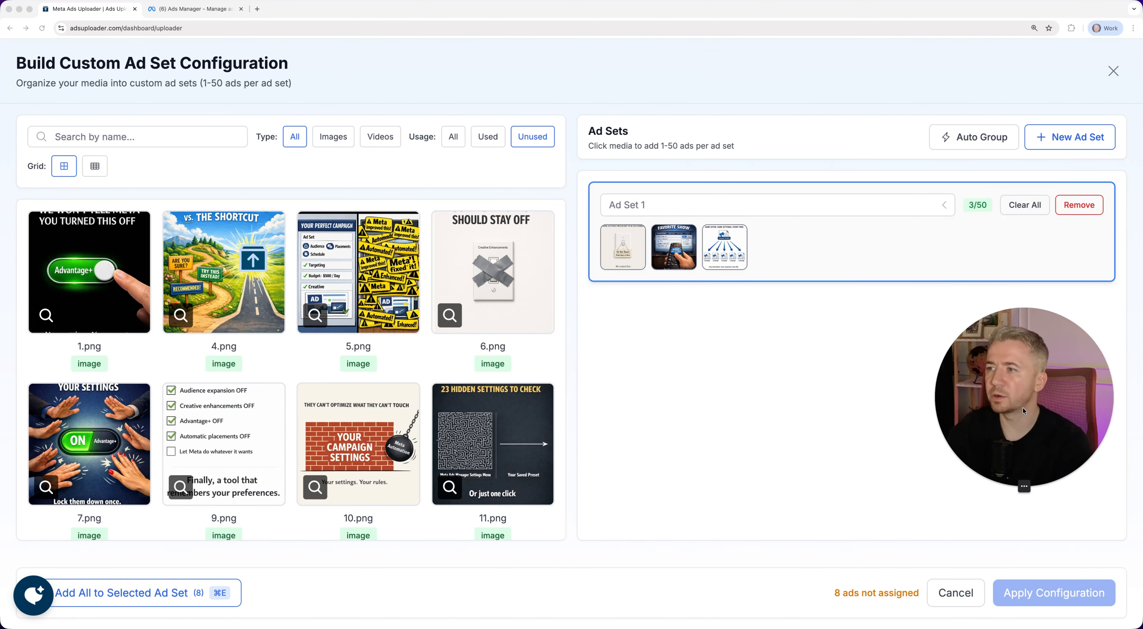
Add a second ad set with 6.png, 5.png, 11.png, 4.png and 9.png, and close the configuration without applying it
{"action": "left_click", "coordinate": [1050, 141]}
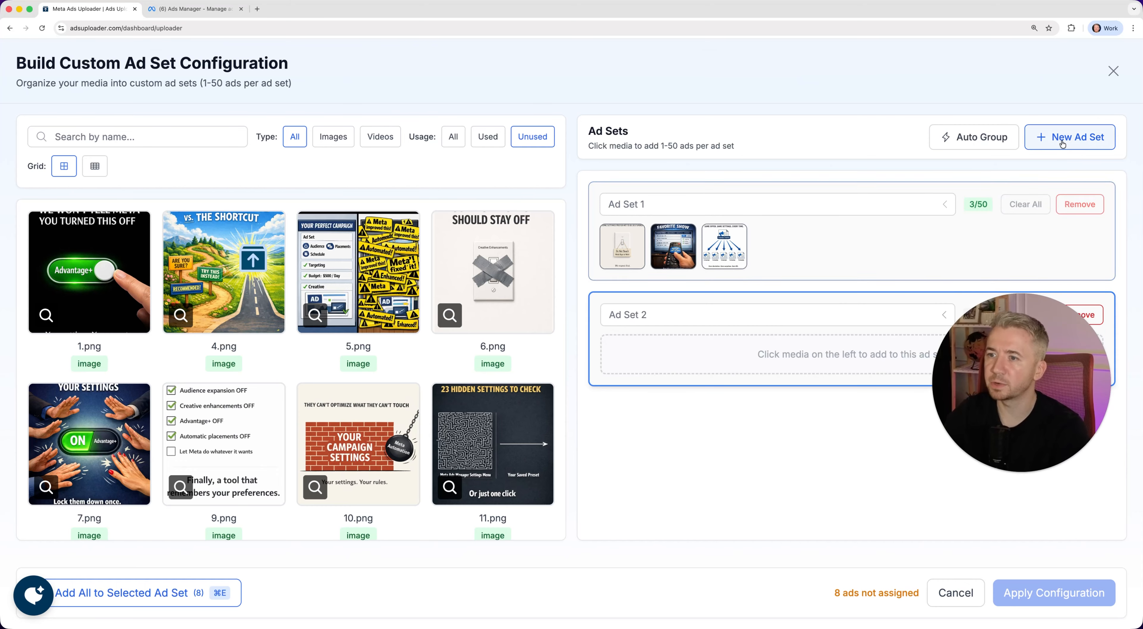
{"action": "left_click", "coordinate": [493, 289]}
{"action": "left_click", "coordinate": [362, 311]}
{"action": "left_click", "coordinate": [225, 444]}
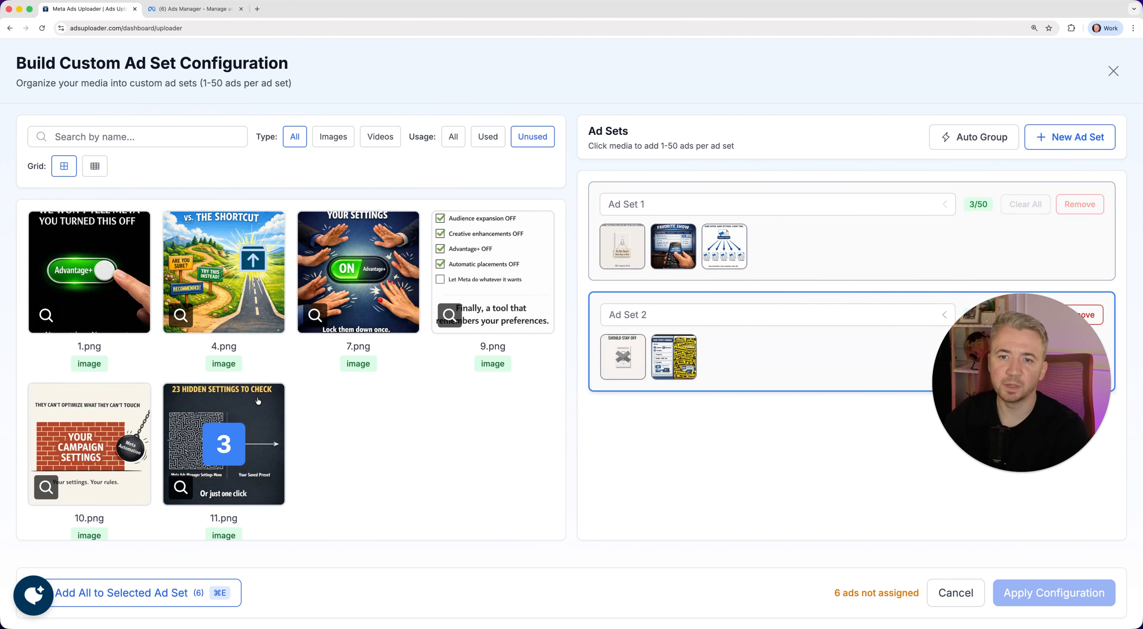
{"action": "left_click", "coordinate": [225, 273]}
{"action": "left_click", "coordinate": [358, 273]}
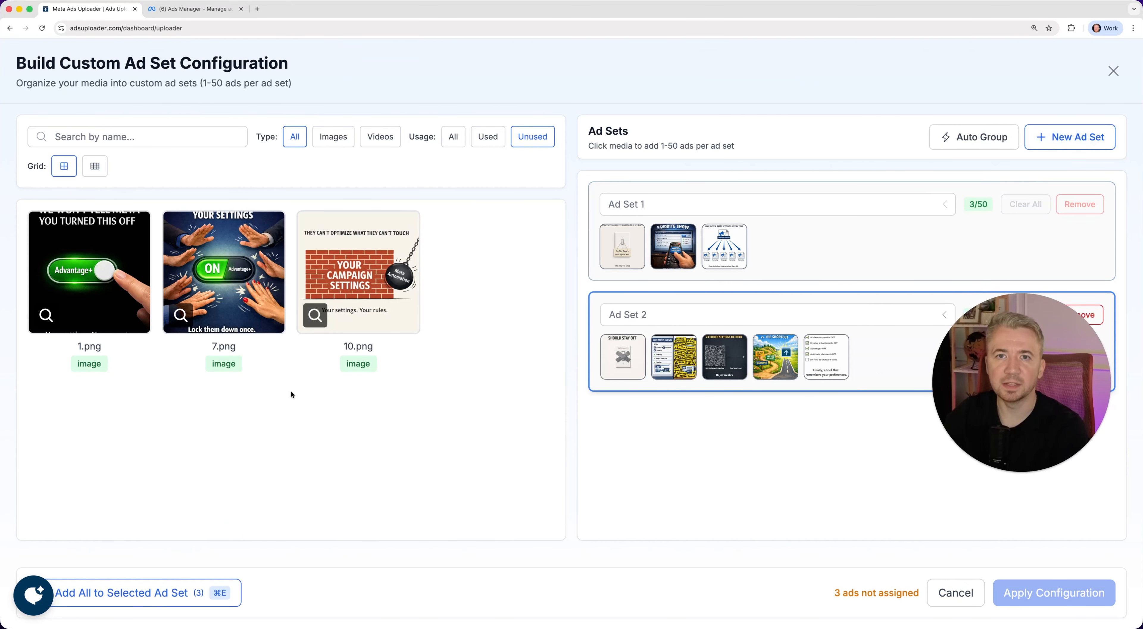
{"action": "key", "text": "Escape"}
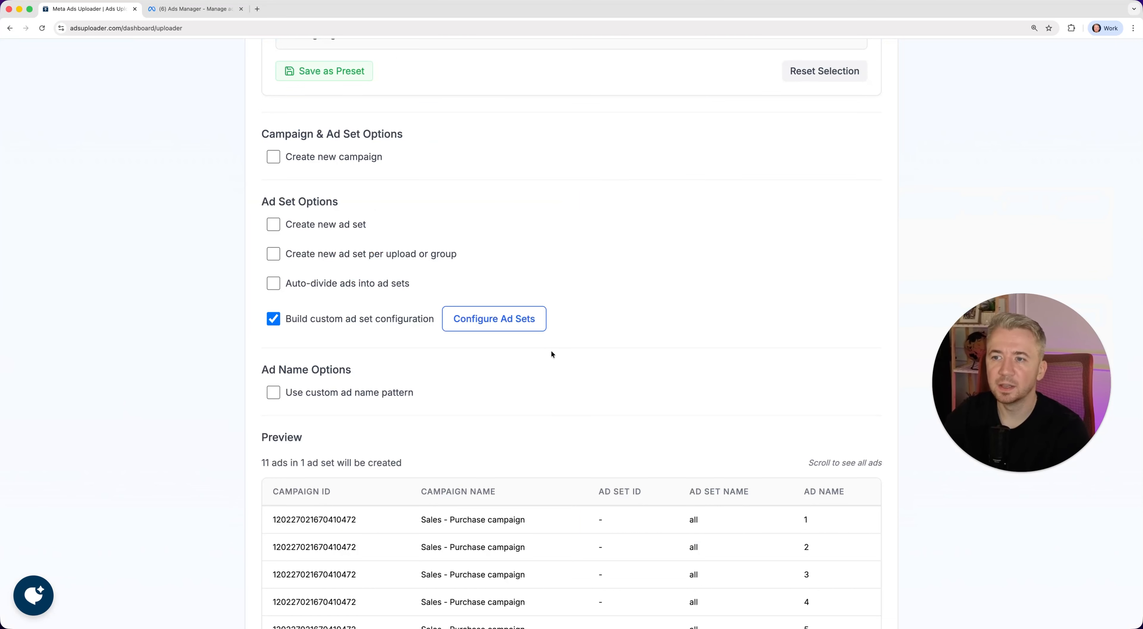
Set all the uploaded ads to go into a new ad set named angle3
{"action": "left_click", "coordinate": [337, 226]}
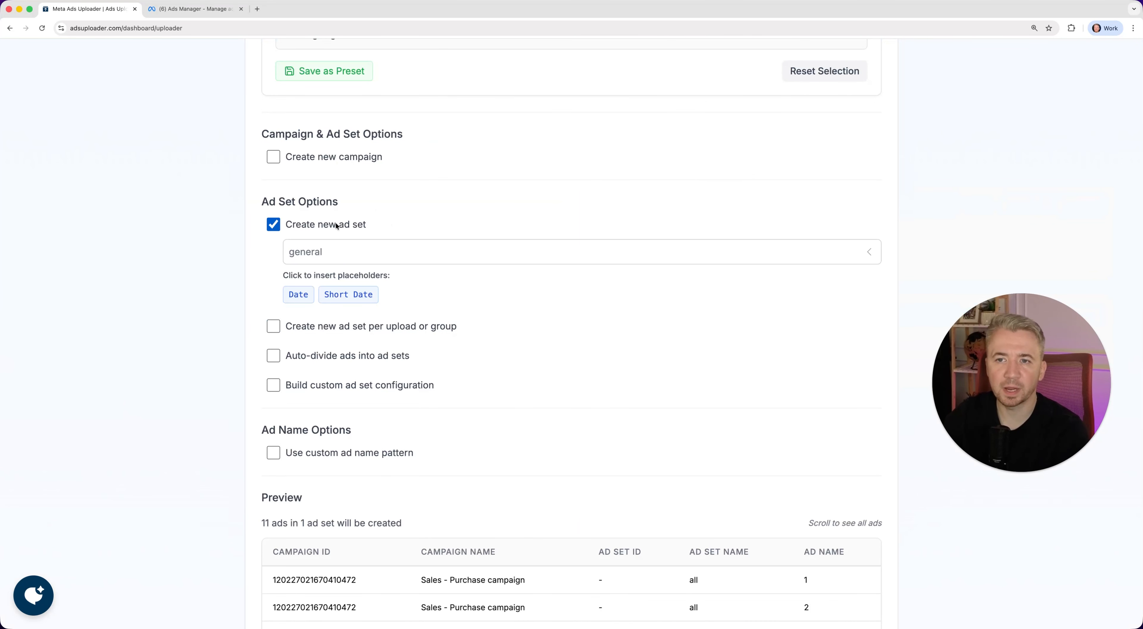
{"action": "left_click", "coordinate": [363, 251]}
{"action": "type", "text": "angle3"}
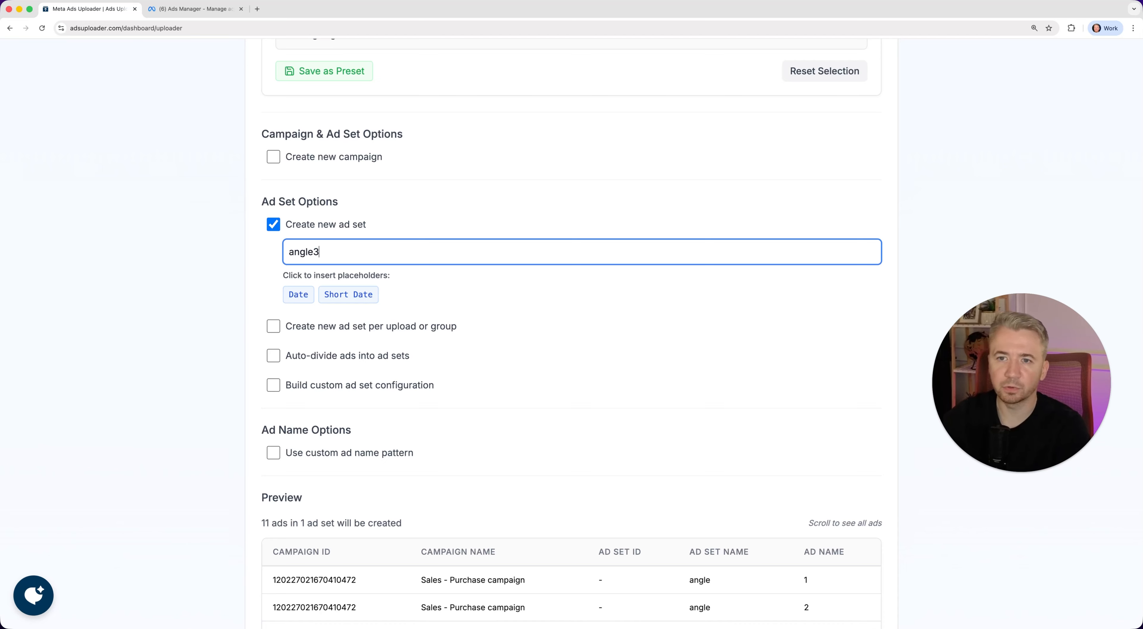
{"action": "left_click", "coordinate": [494, 229]}
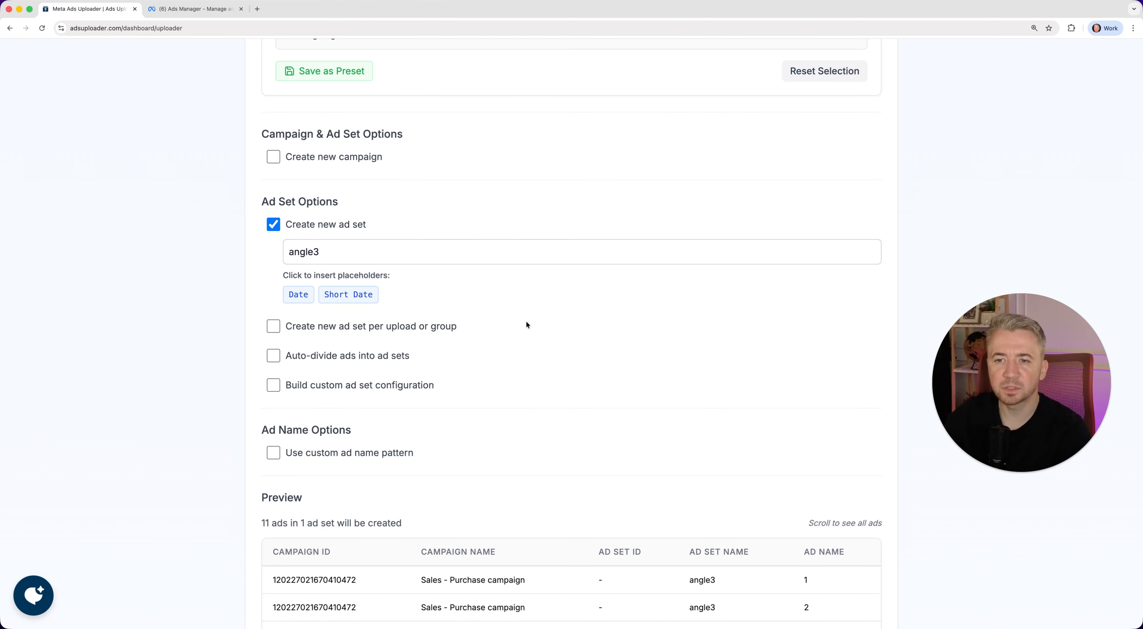
{"action": "scroll", "coordinate": [527, 325], "scroll_direction": "down", "scroll_amount": 5}
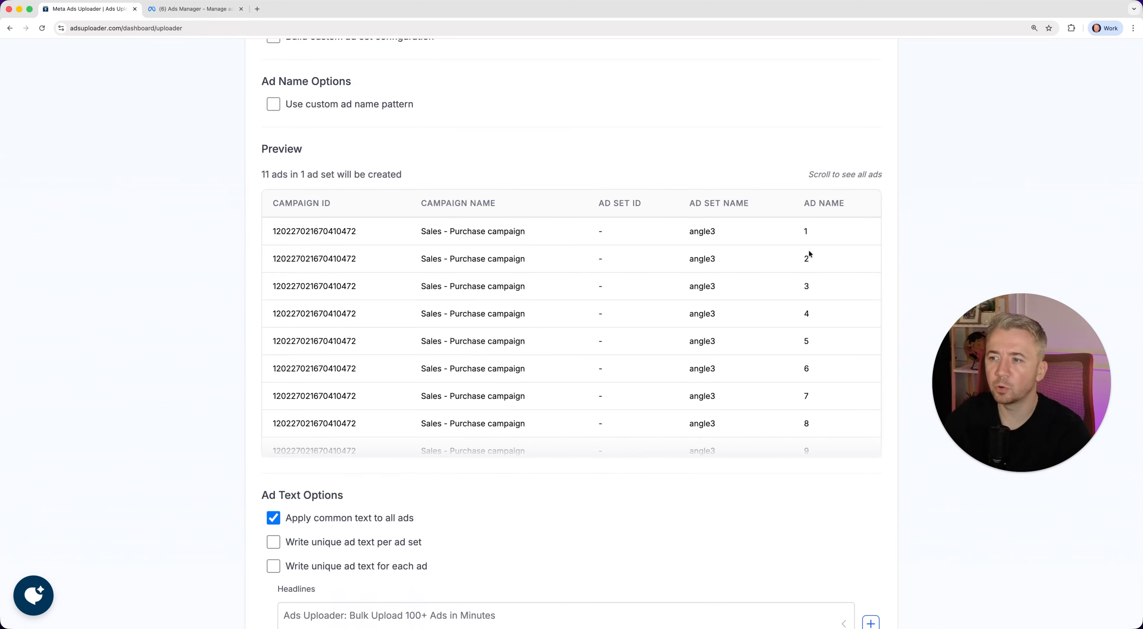
Review the ad preview table and the uploaded media list, and view 3.png in the media preview
{"action": "scroll", "coordinate": [772, 293], "scroll_direction": "down", "scroll_amount": 3}
{"action": "scroll", "coordinate": [773, 293], "scroll_direction": "up", "scroll_amount": 3}
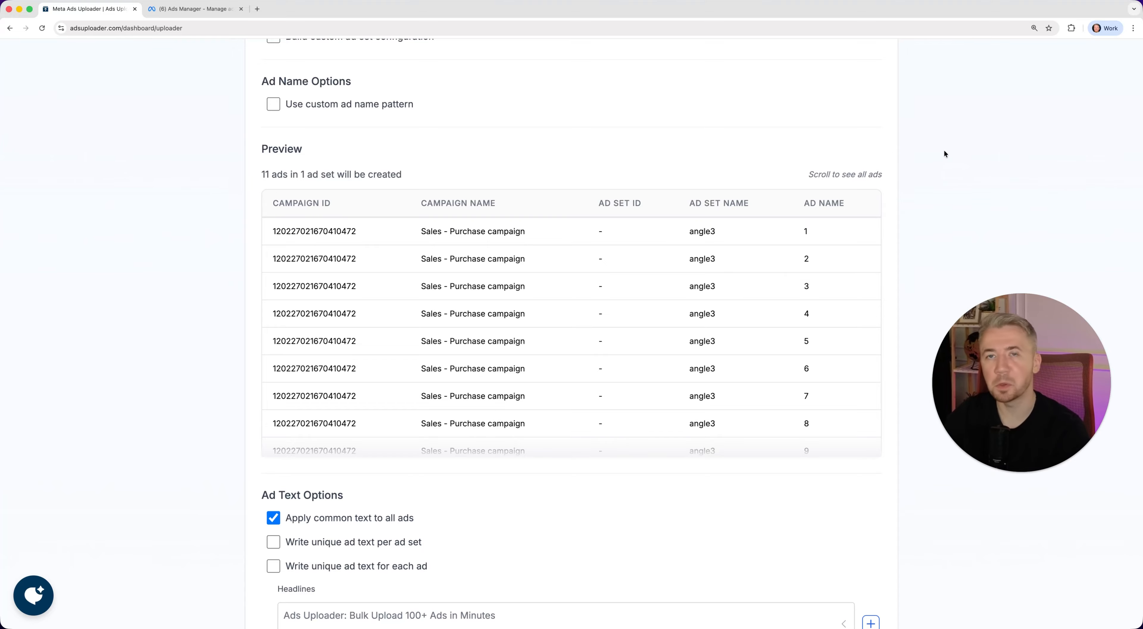
{"action": "scroll", "coordinate": [944, 150], "scroll_direction": "up", "scroll_amount": 15}
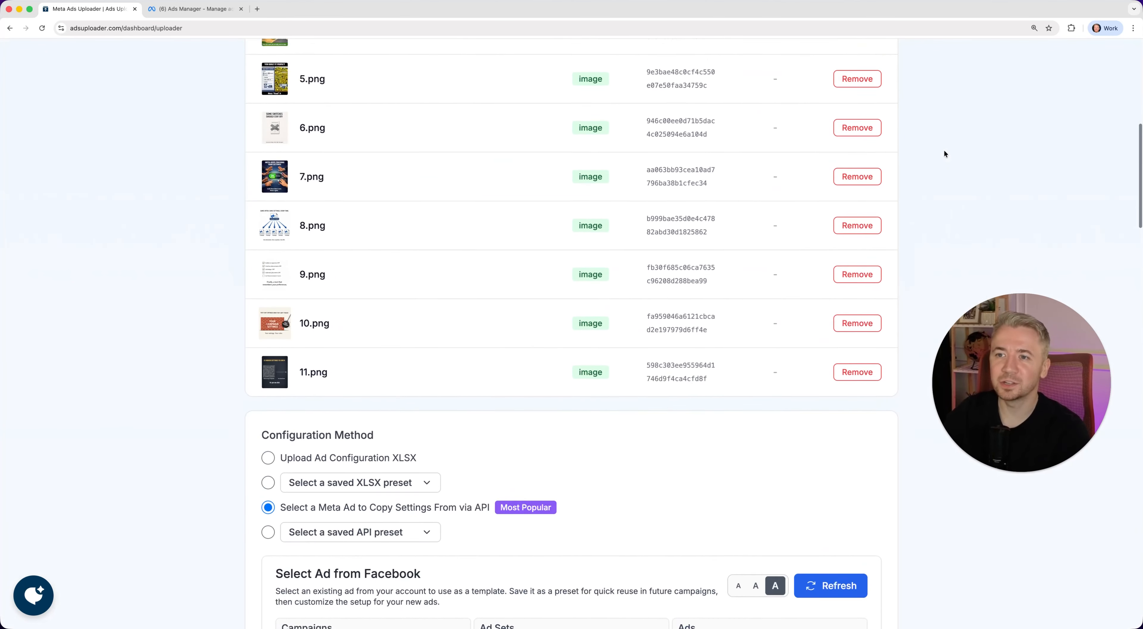
{"action": "scroll", "coordinate": [945, 153], "scroll_direction": "up", "scroll_amount": 5}
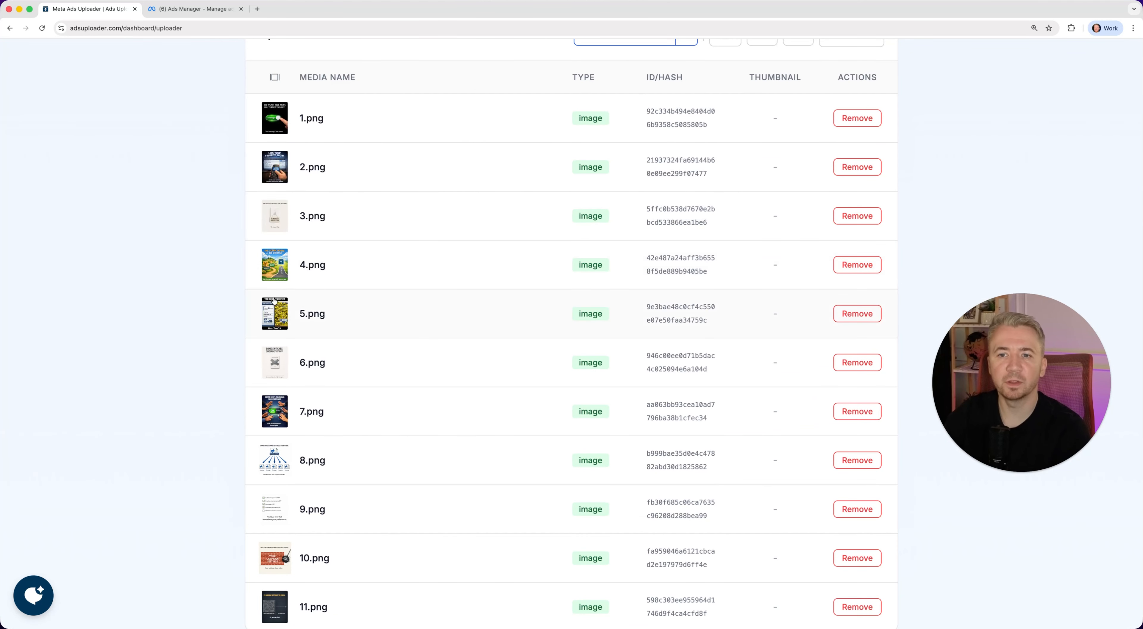
{"action": "mouse_move", "coordinate": [272, 370]}
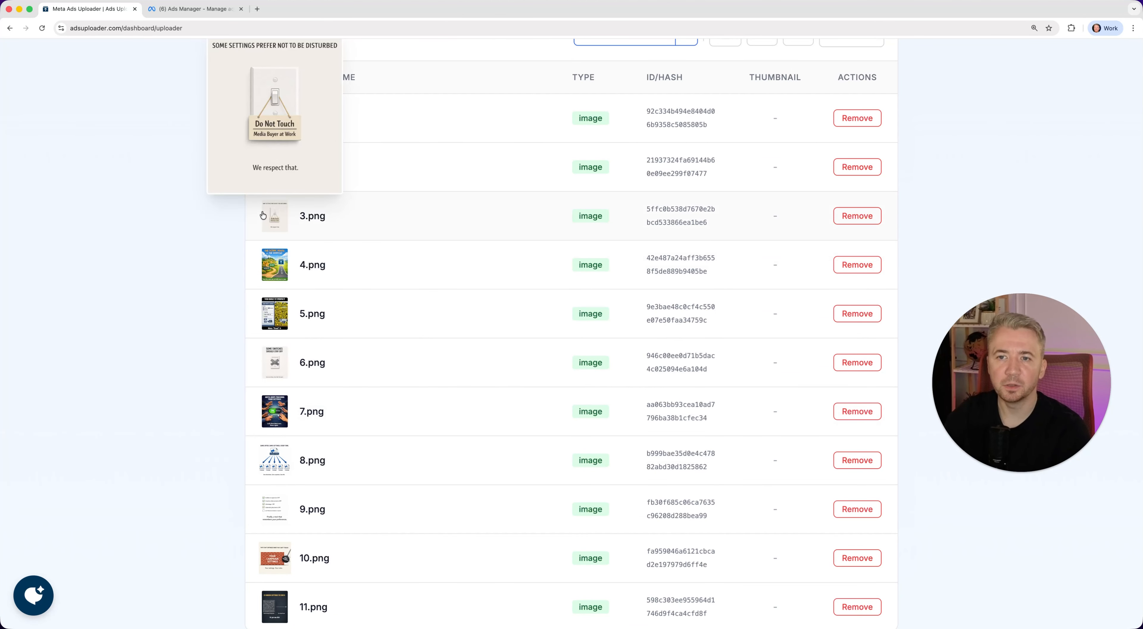
{"action": "left_click", "coordinate": [274, 218]}
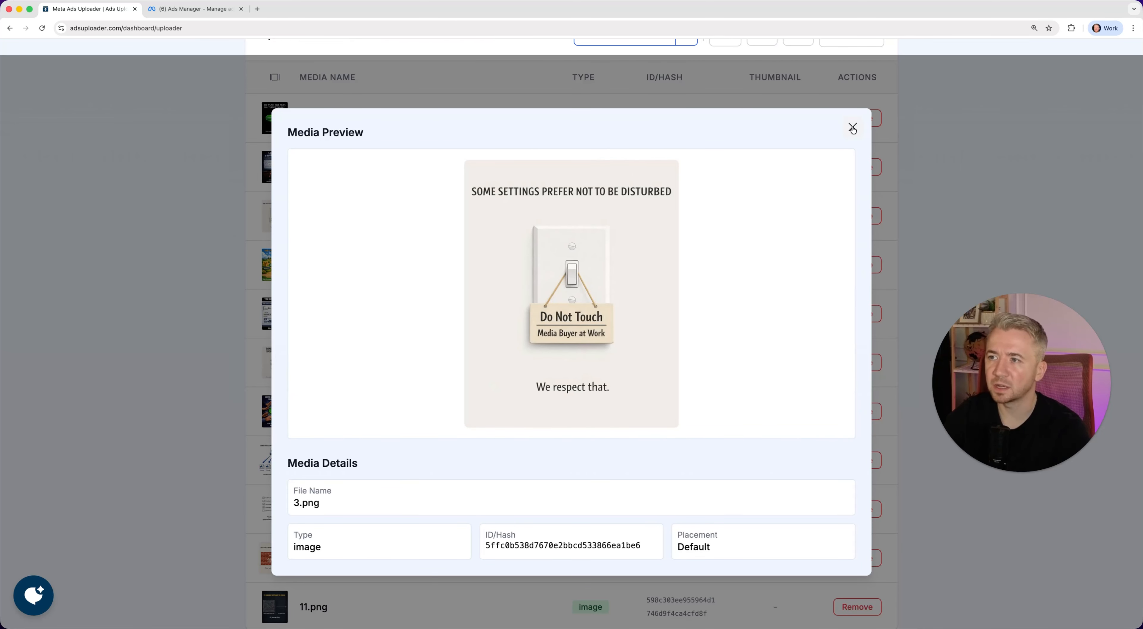
{"action": "left_click", "coordinate": [853, 128]}
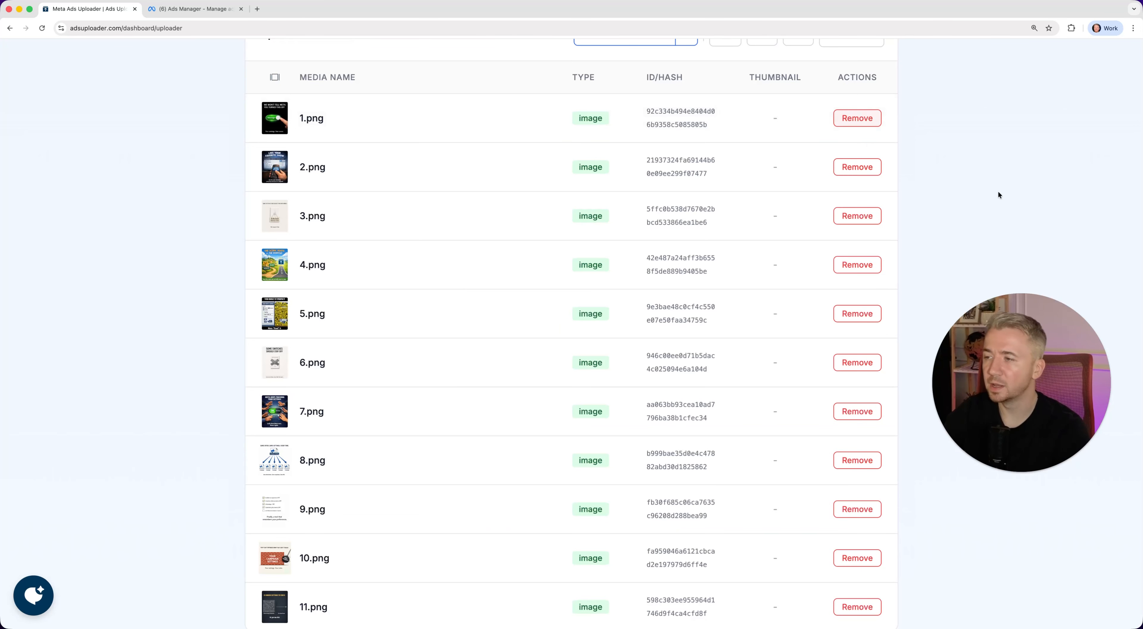
Try writing unique ad text per ad set, and close the ad set text editor without changes
{"action": "scroll", "coordinate": [1014, 204], "scroll_direction": "down", "scroll_amount": 10}
{"action": "scroll", "coordinate": [1014, 204], "scroll_direction": "down", "scroll_amount": 20}
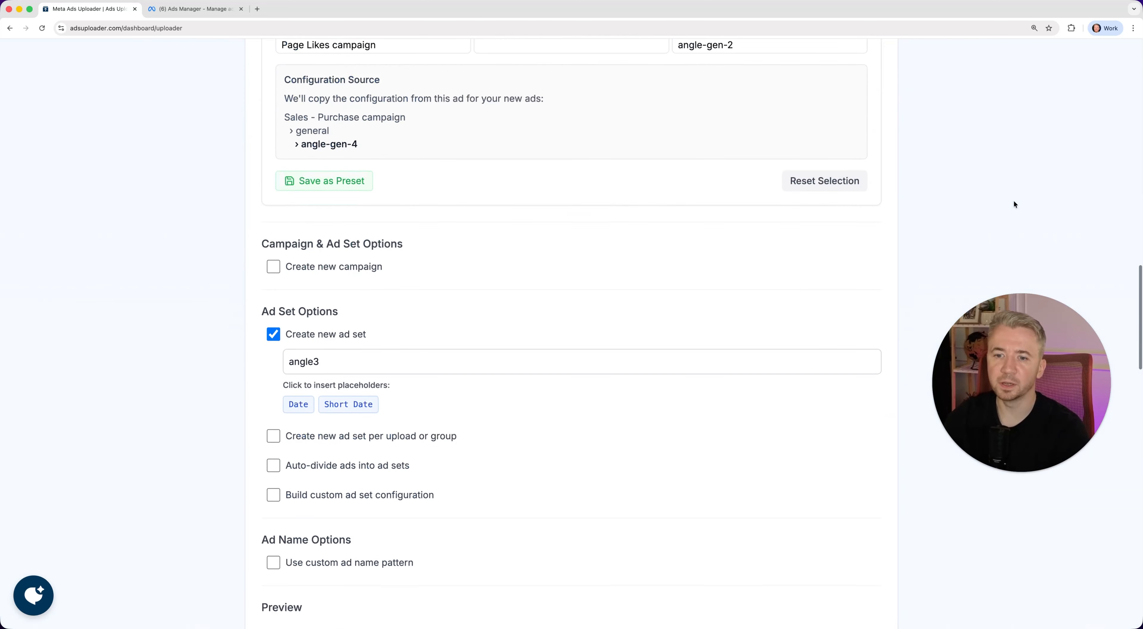
{"action": "scroll", "coordinate": [1014, 201], "scroll_direction": "down", "scroll_amount": 8}
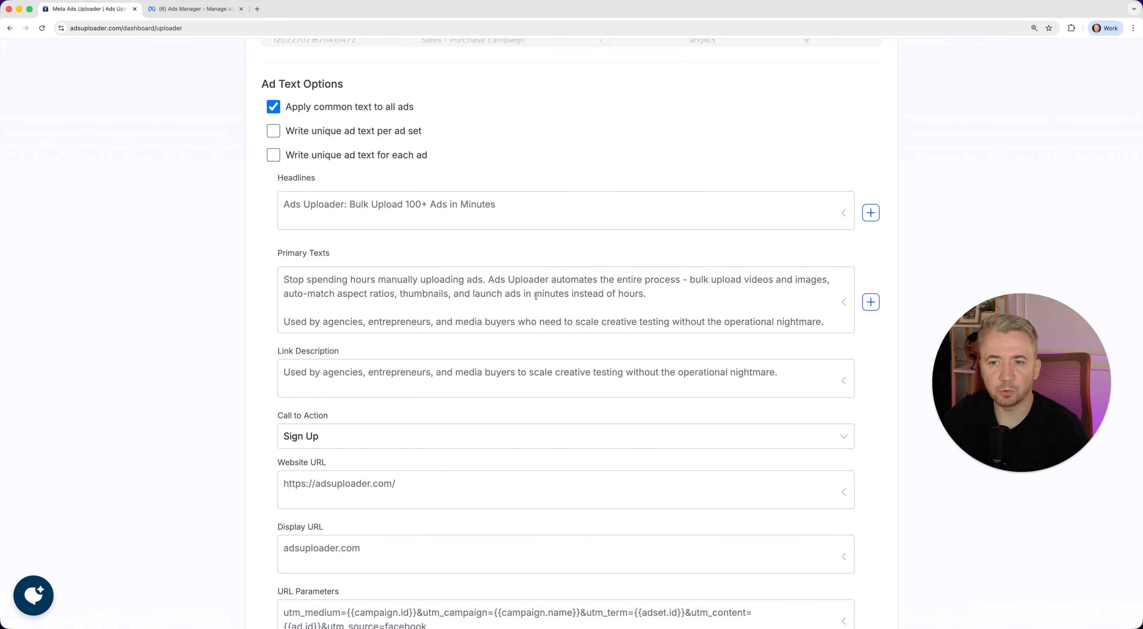
{"action": "scroll", "coordinate": [537, 295], "scroll_direction": "down", "scroll_amount": 1}
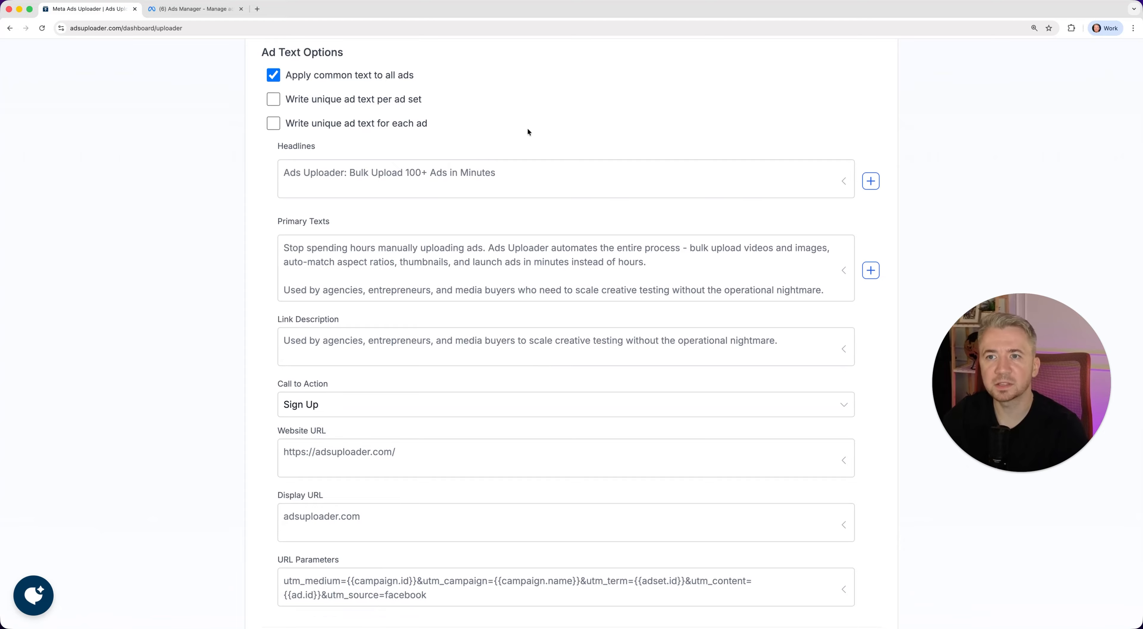
{"action": "left_click", "coordinate": [377, 100]}
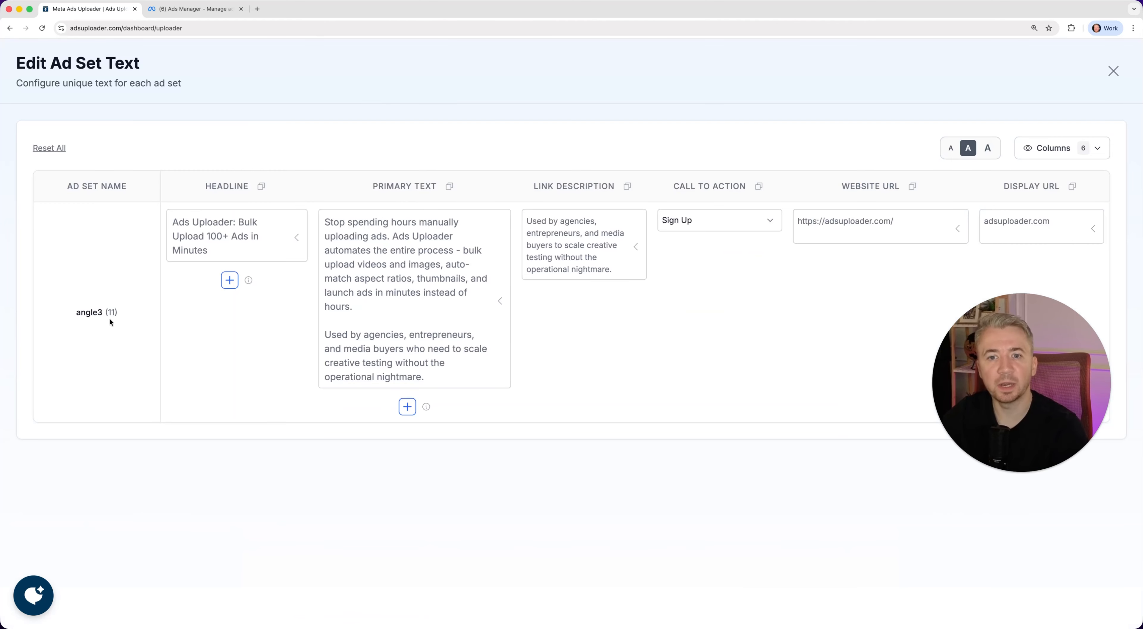
{"action": "key", "text": "Escape"}
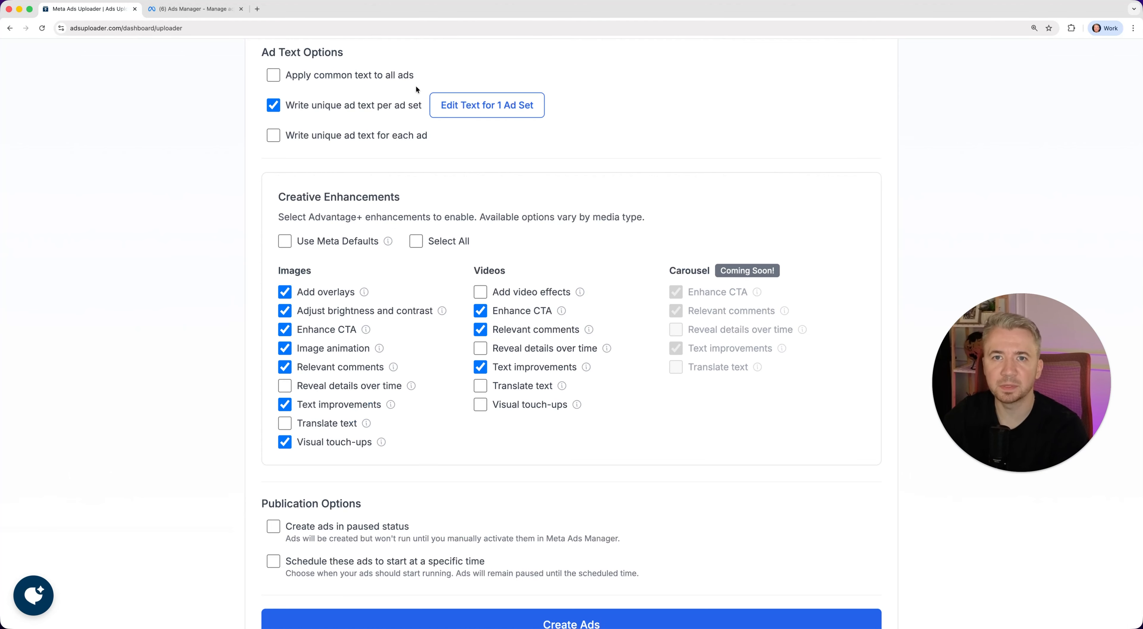
Try writing unique ad text for each ad, close its editor unchanged, and return to common text for all ads
{"action": "left_click", "coordinate": [380, 138]}
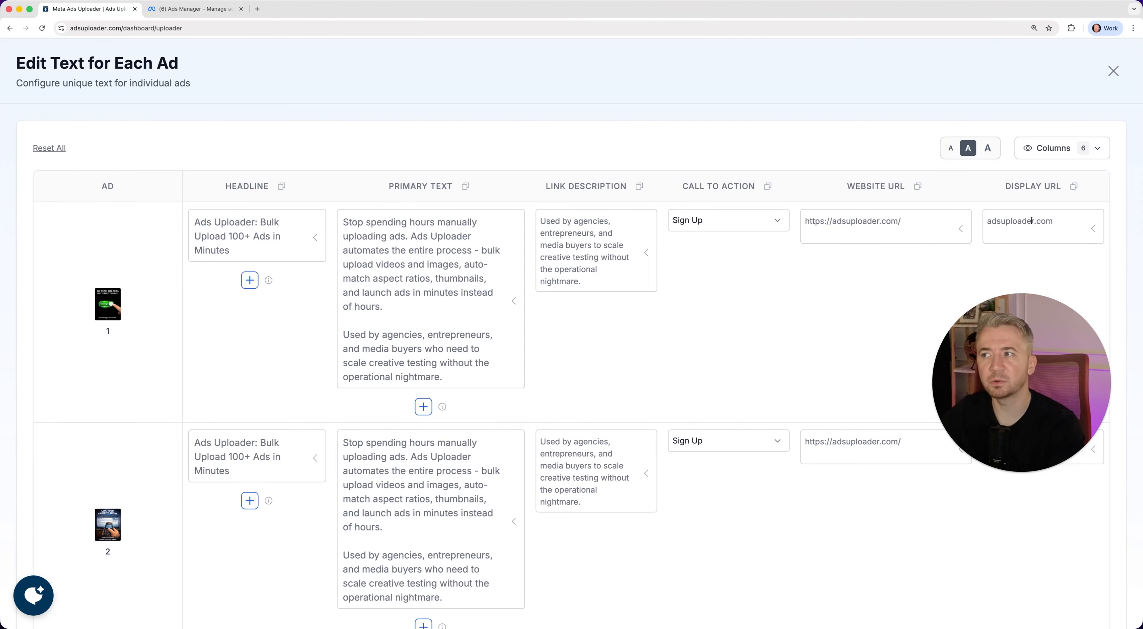
{"action": "left_click", "coordinate": [1073, 143]}
{"action": "left_click", "coordinate": [1077, 144]}
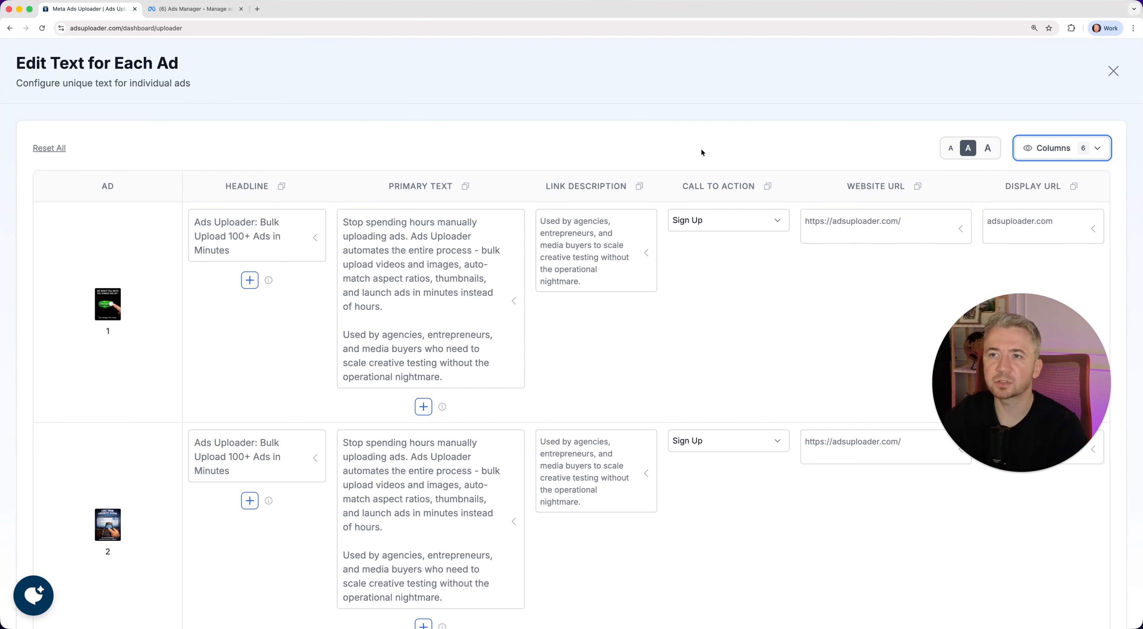
{"action": "left_click", "coordinate": [677, 96]}
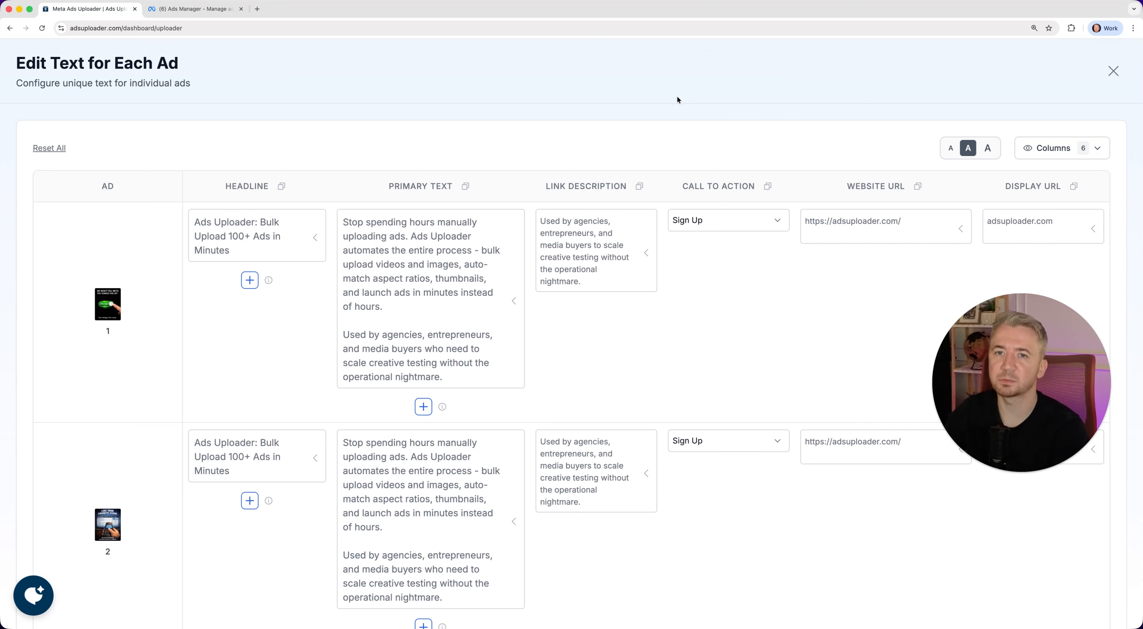
{"action": "key", "text": "Escape"}
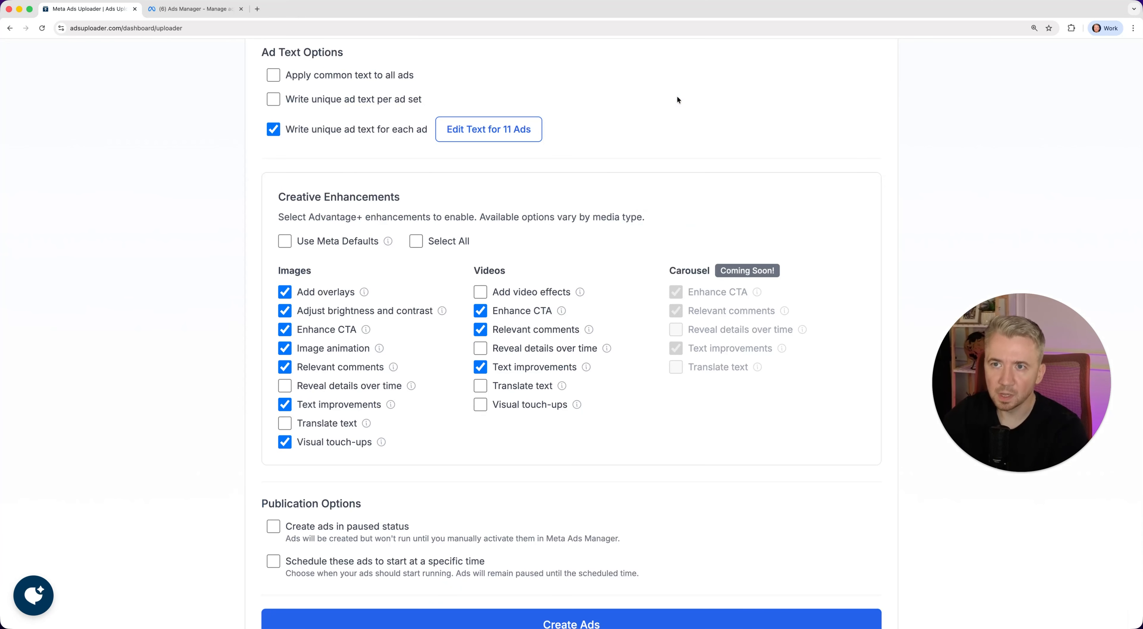
{"action": "scroll", "coordinate": [643, 94], "scroll_direction": "up", "scroll_amount": 1}
{"action": "left_click", "coordinate": [369, 97]}
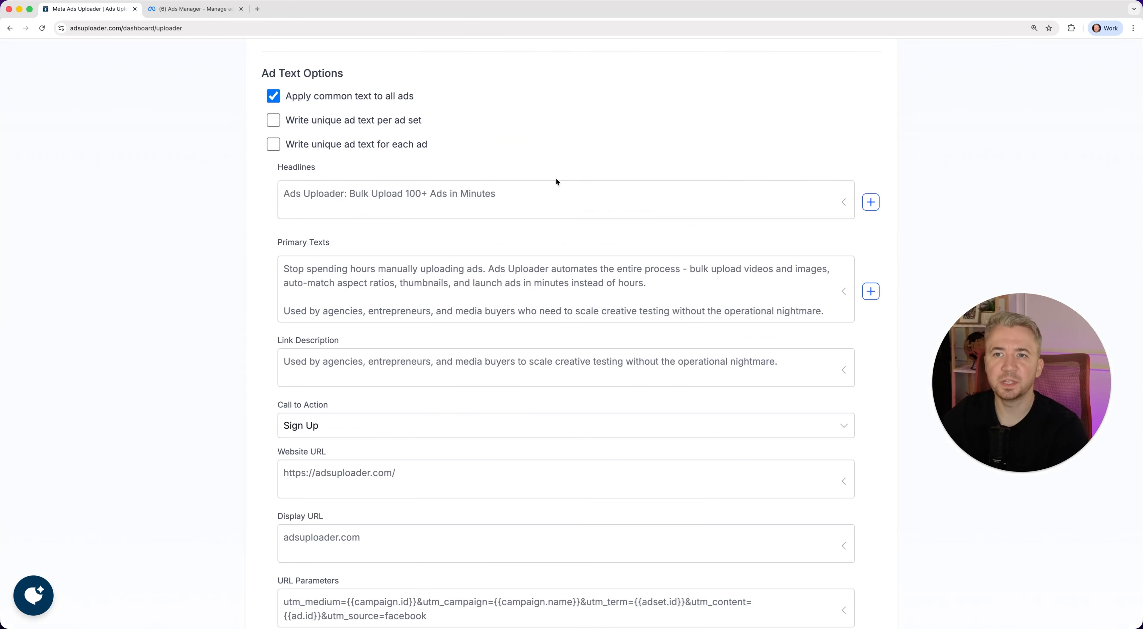
Set the common headline to "Ads Uploader" and add a second headline, "Try Ads Uploader"
{"action": "scroll", "coordinate": [557, 156], "scroll_direction": "up", "scroll_amount": 2}
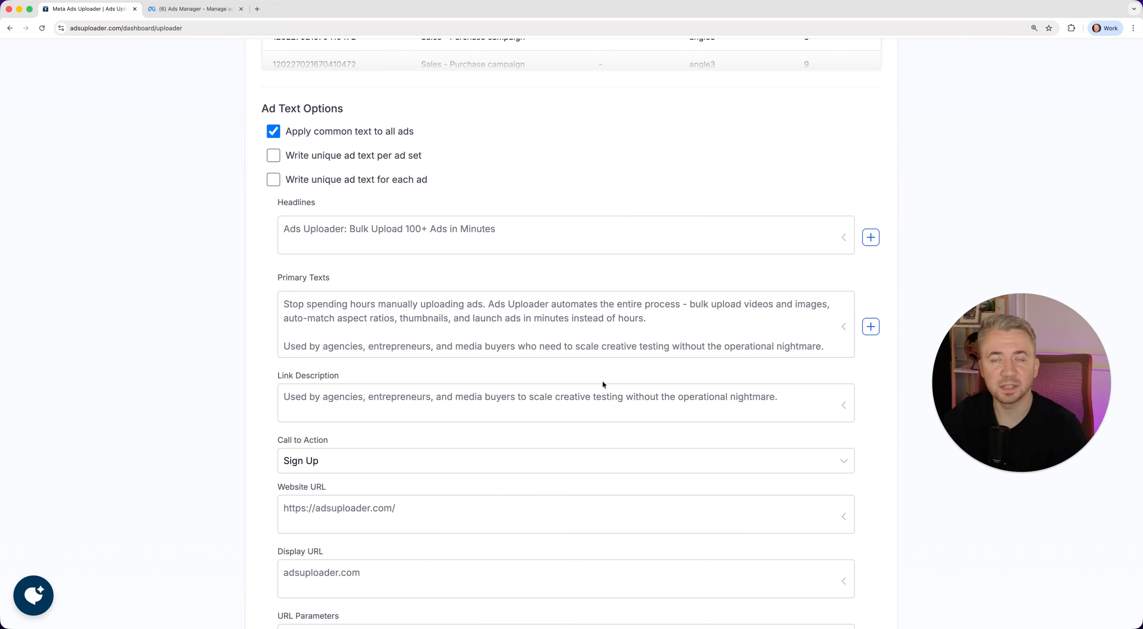
{"action": "left_click", "coordinate": [494, 230]}
{"action": "type", "text": "Ads Uploader"}
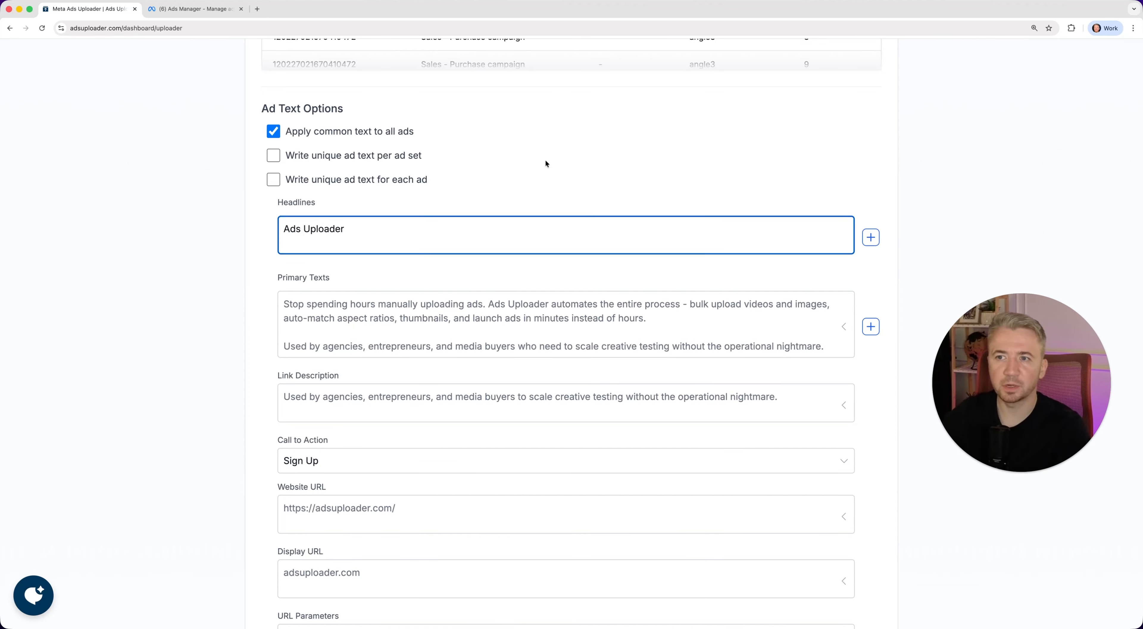
{"action": "left_click", "coordinate": [547, 164]}
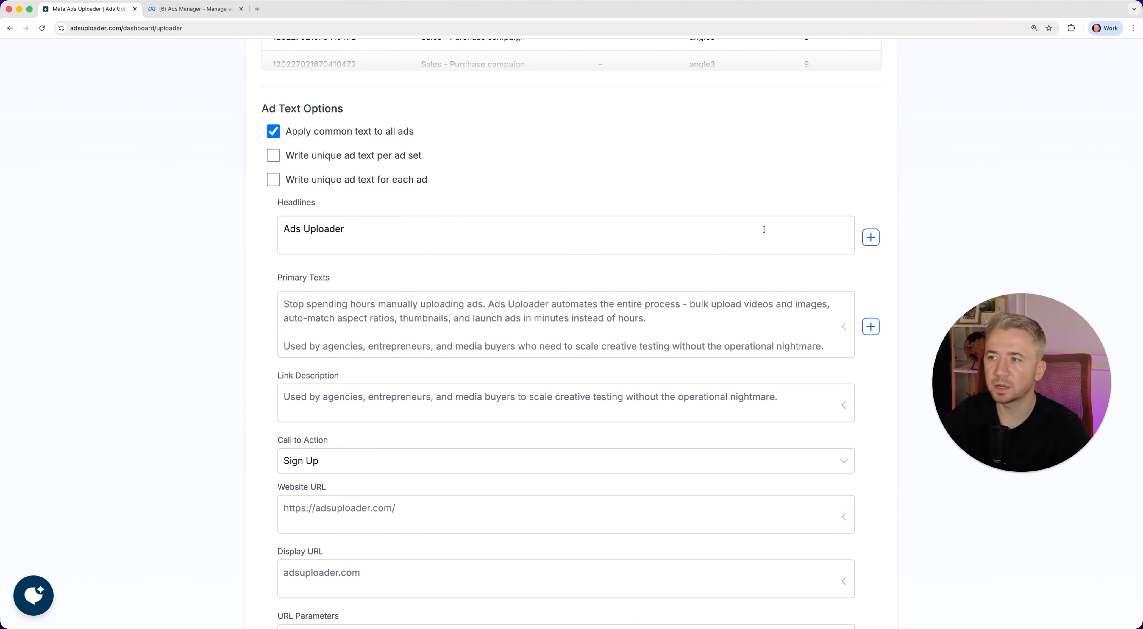
{"action": "left_click", "coordinate": [870, 237]}
{"action": "left_click", "coordinate": [486, 286]}
{"action": "type", "text": "Try Ads Uploader"}
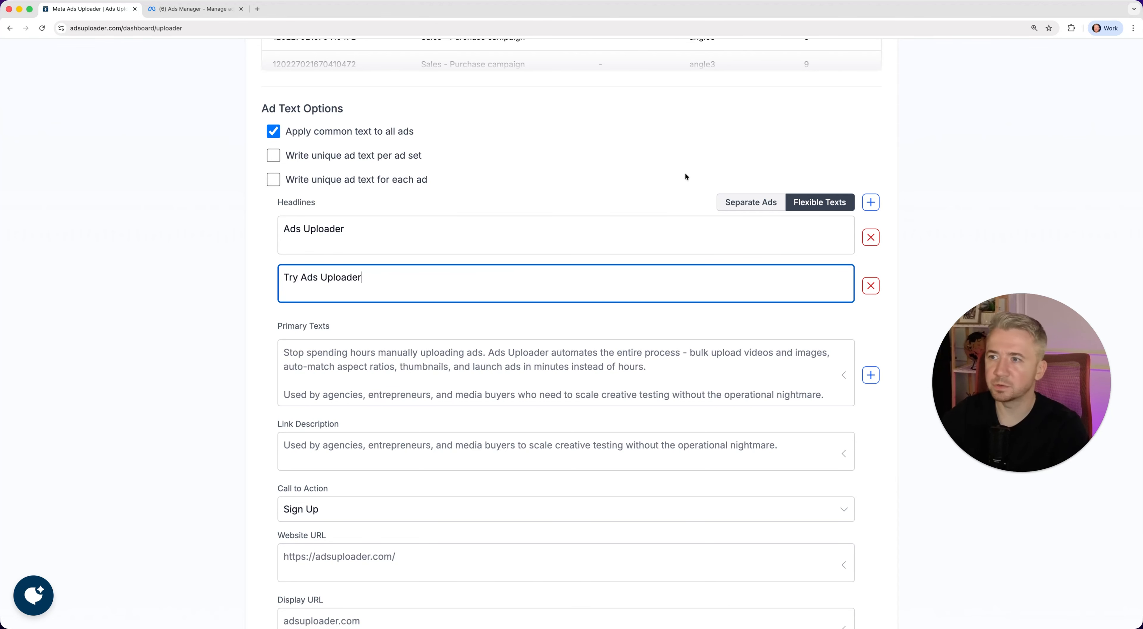
{"action": "left_click", "coordinate": [685, 177]}
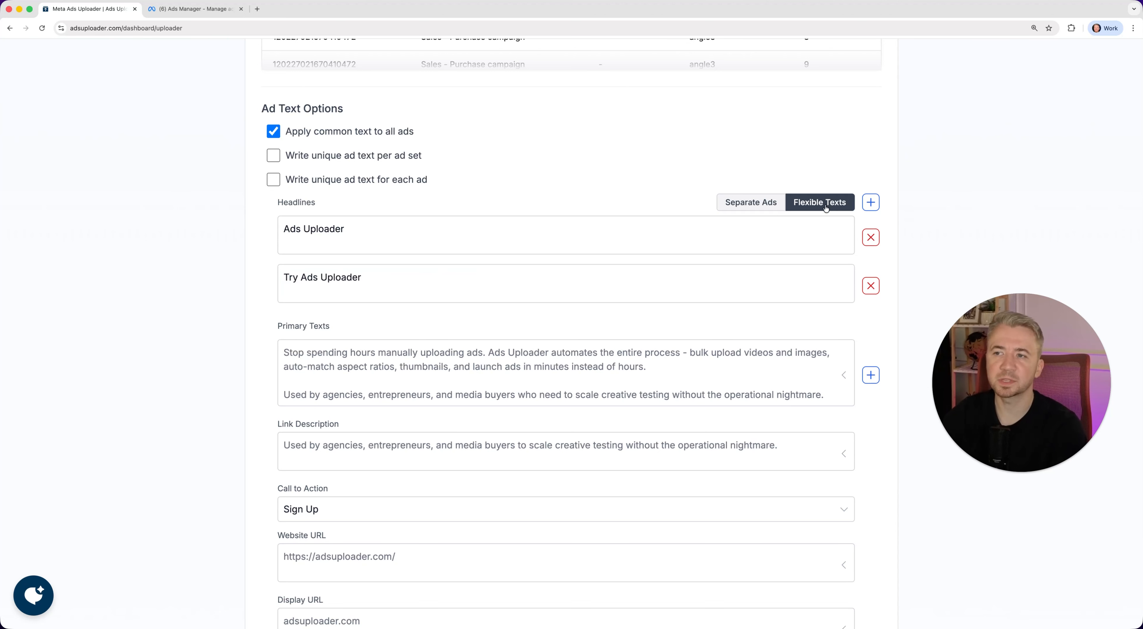
Try adding three more headline variations, and remove all three again
{"action": "left_click", "coordinate": [873, 205]}
{"action": "left_click", "coordinate": [873, 207]}
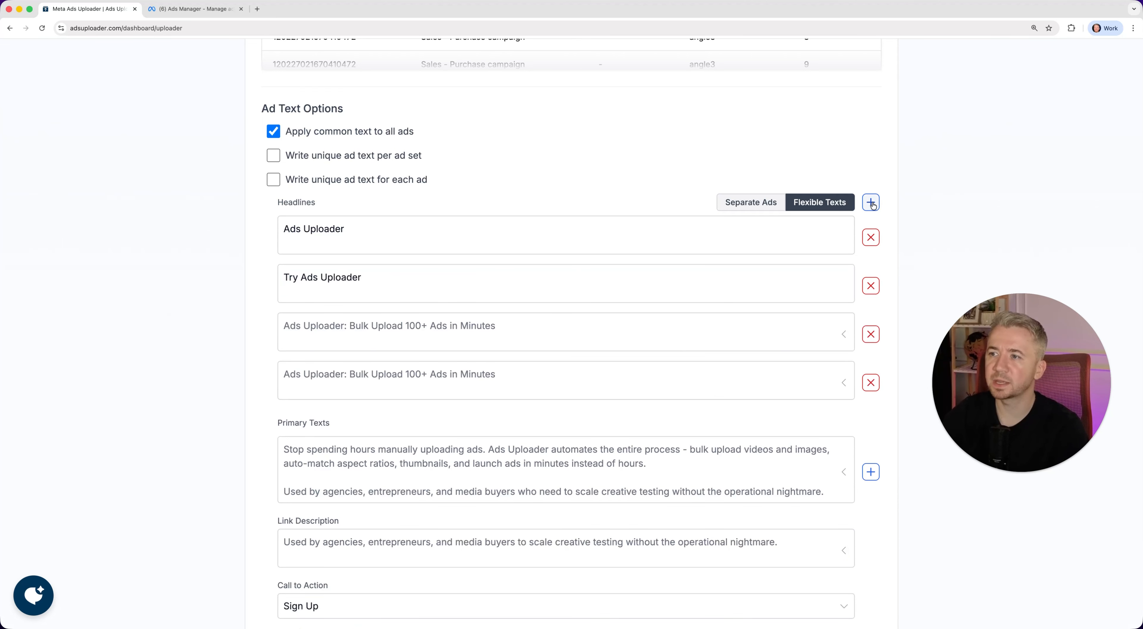
{"action": "left_click", "coordinate": [875, 205]}
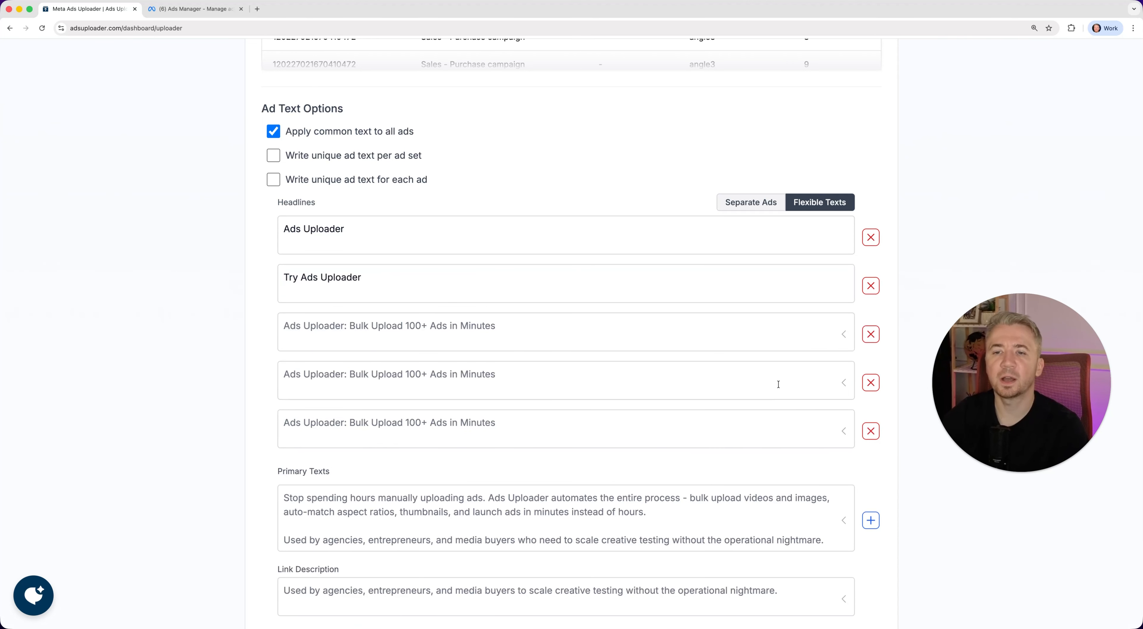
{"action": "left_click", "coordinate": [871, 431]}
{"action": "left_click", "coordinate": [871, 383]}
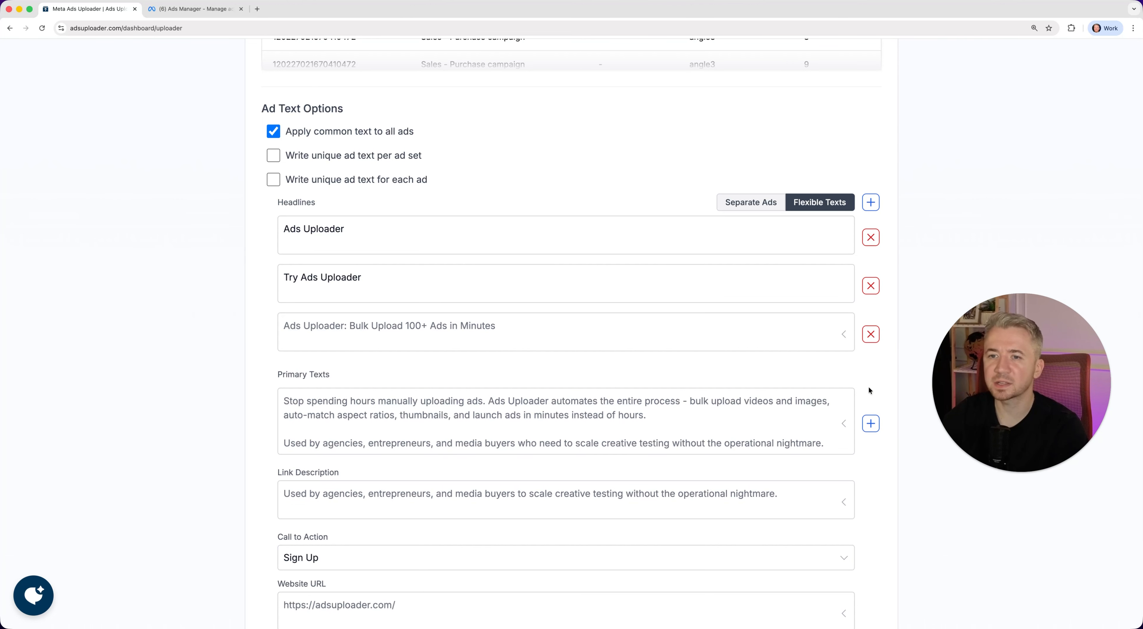
{"action": "left_click", "coordinate": [870, 335]}
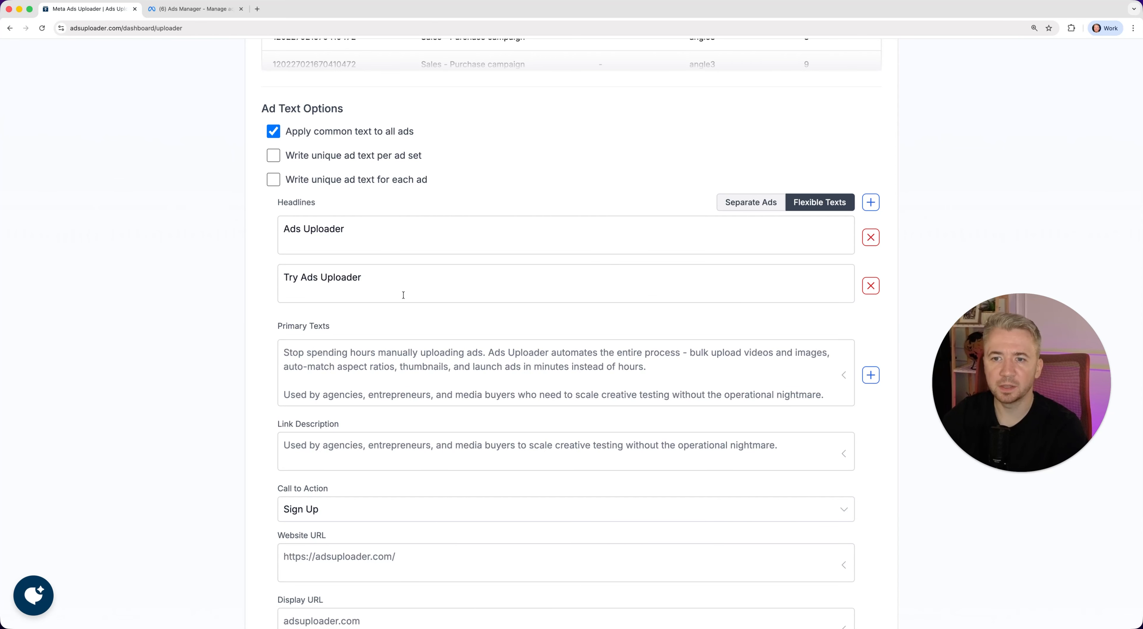
Try entering the sample text "fsdfsdf" as the primary text, and erase it again
{"action": "scroll", "coordinate": [436, 332], "scroll_direction": "down", "scroll_amount": 2}
{"action": "left_click", "coordinate": [442, 323]}
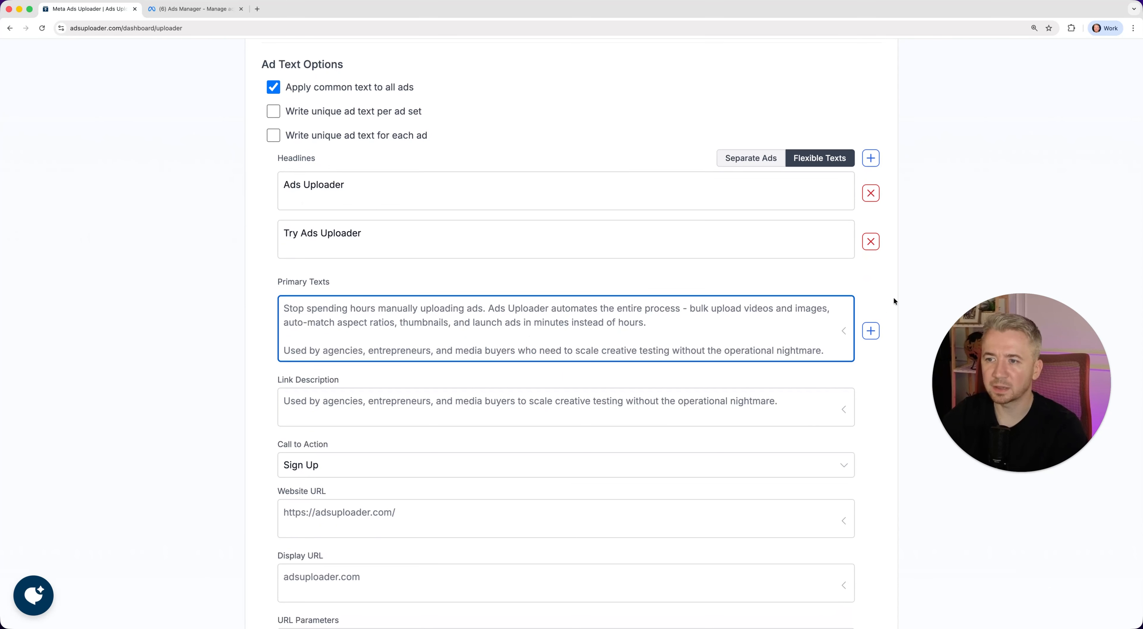
{"action": "type", "text": "fsdfsdf"}
{"action": "key", "text": "BackSpace"}
{"action": "key", "text": "BackSpace"}
{"action": "key", "text": "BackSpace"}
{"action": "key", "text": "BackSpace"}
{"action": "key", "text": "BackSpace"}
{"action": "key", "text": "BackSpace"}
{"action": "key", "text": "BackSpace"}
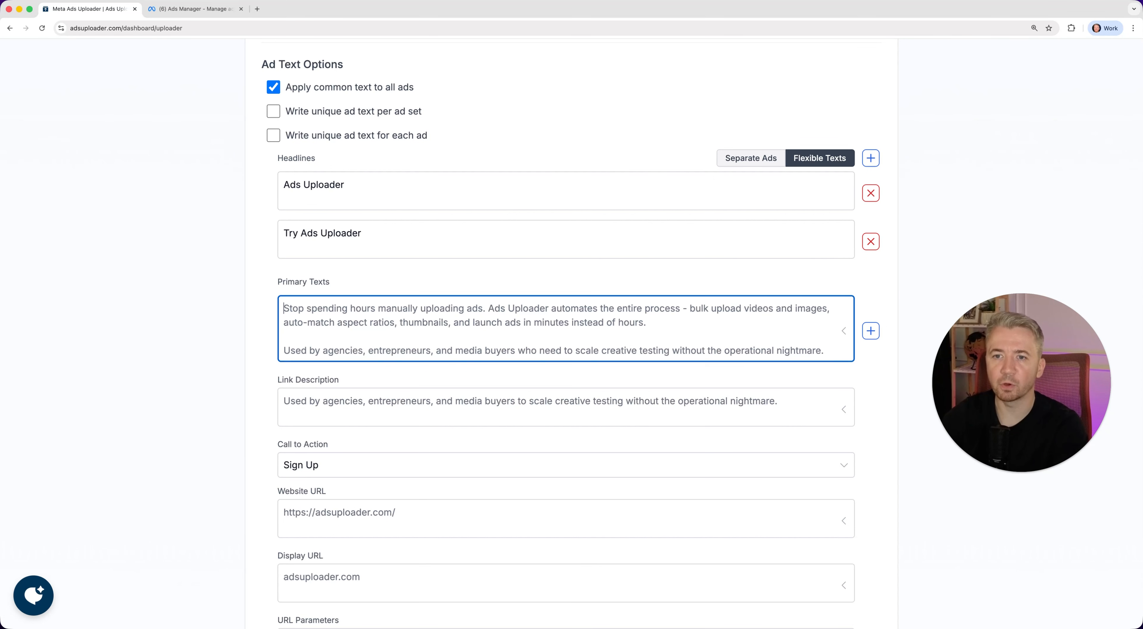
{"action": "left_click", "coordinate": [864, 291]}
Try Select All and Use Meta Defaults for the creative enhancements, and clear both to turn every image and video enhancement off
{"action": "scroll", "coordinate": [862, 292], "scroll_direction": "down", "scroll_amount": 5}
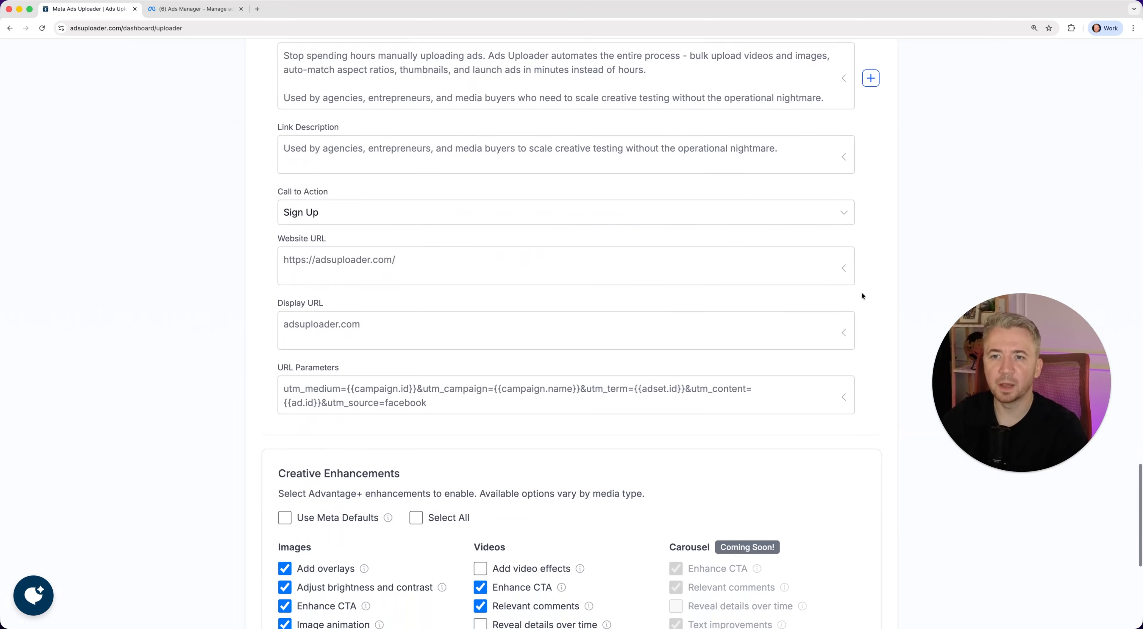
{"action": "scroll", "coordinate": [862, 292], "scroll_direction": "up", "scroll_amount": 2}
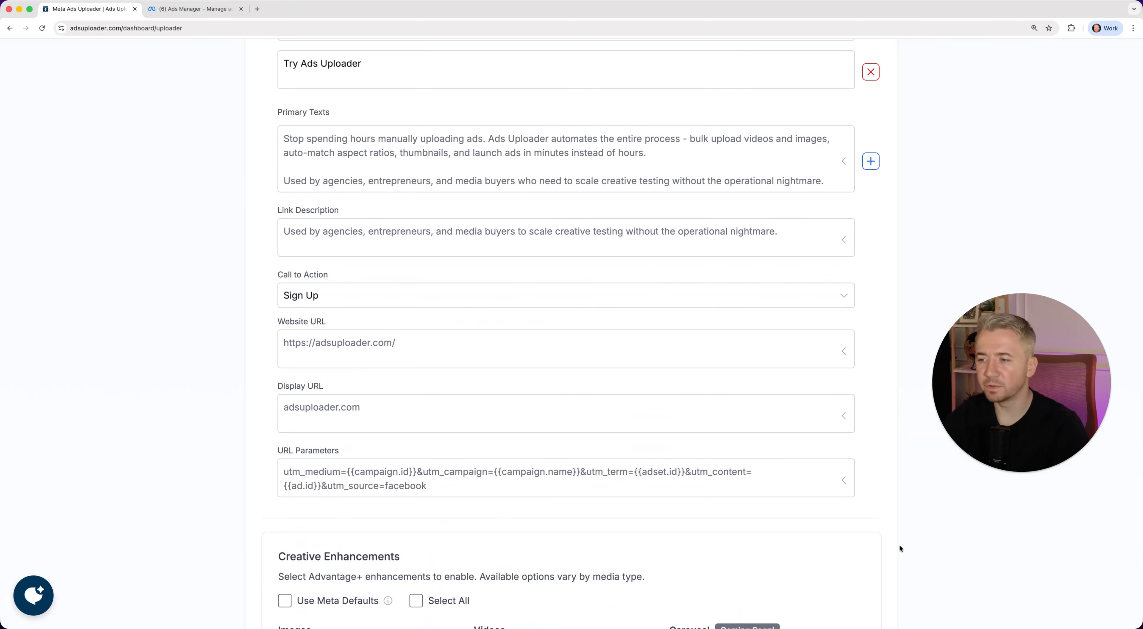
{"action": "scroll", "coordinate": [900, 545], "scroll_direction": "down", "scroll_amount": 5}
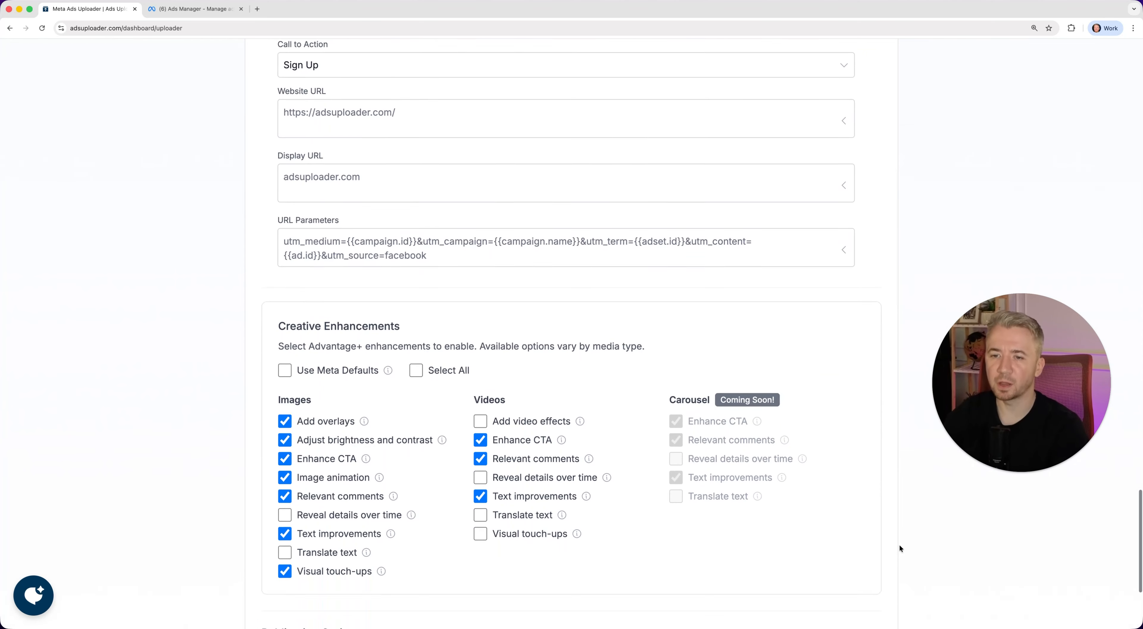
{"action": "scroll", "coordinate": [900, 546], "scroll_direction": "down", "scroll_amount": 4}
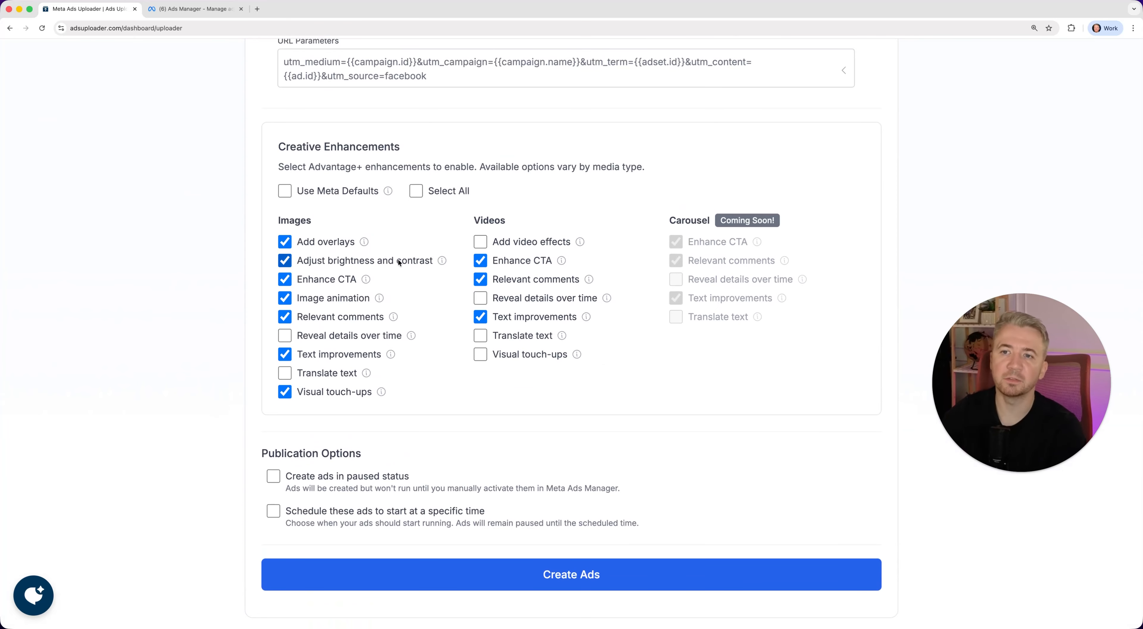
{"action": "left_click", "coordinate": [419, 190]}
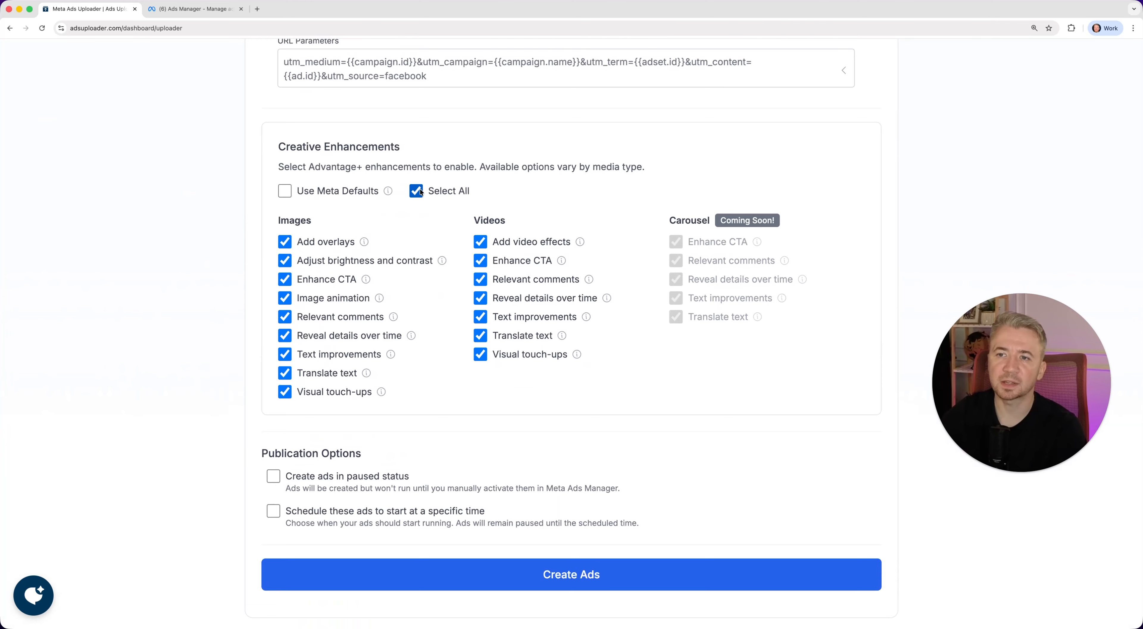
{"action": "left_click", "coordinate": [420, 189]}
{"action": "left_click", "coordinate": [284, 195]}
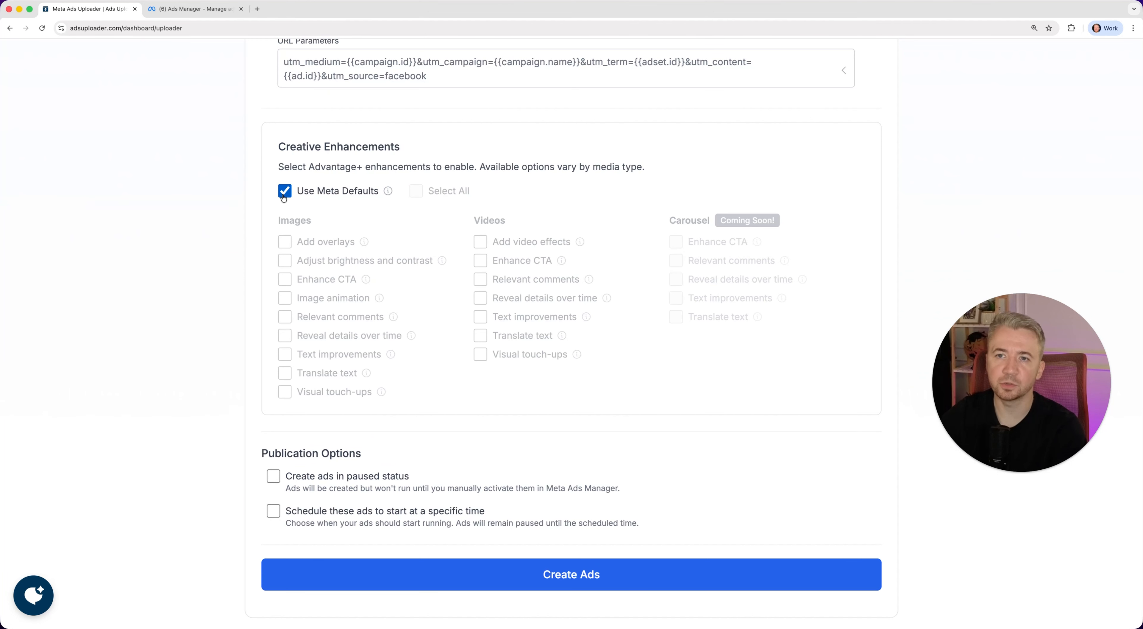
{"action": "left_click", "coordinate": [284, 195]}
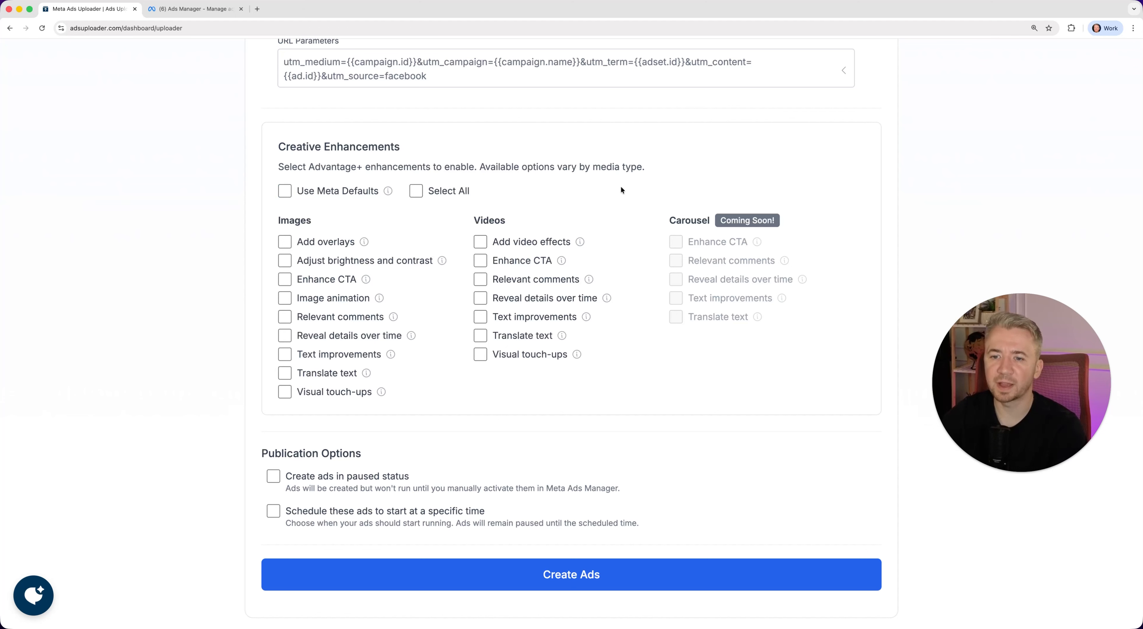
{"action": "scroll", "coordinate": [710, 407], "scroll_direction": "down", "scroll_amount": 1}
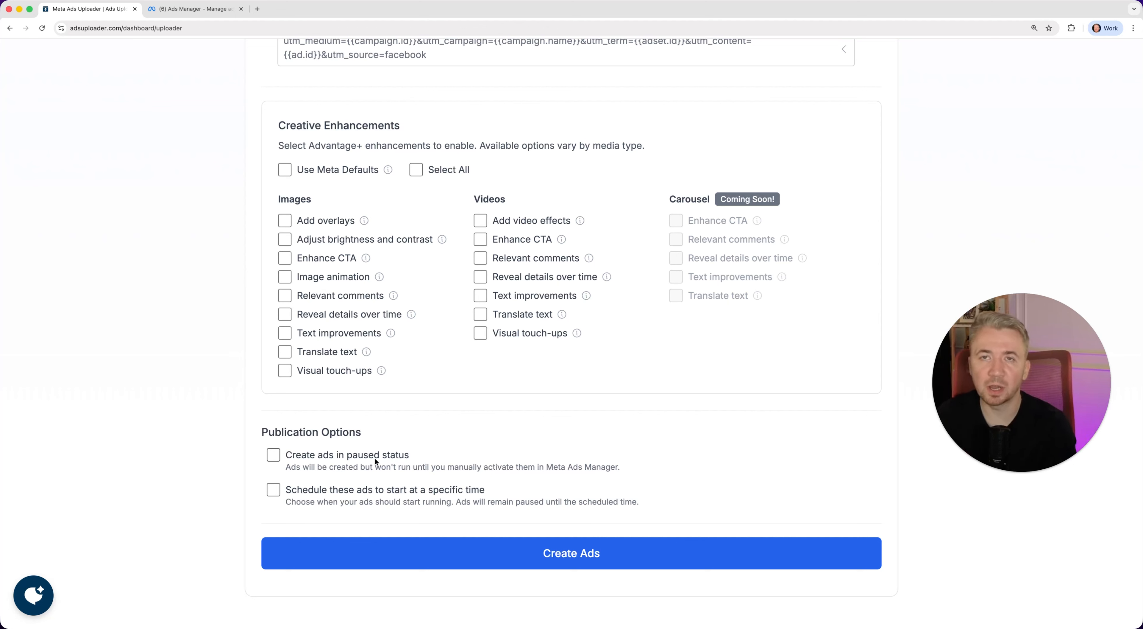
Schedule the ads to start at a specific time, keeping Jan 05, 2026 at 12:00 AM
{"action": "left_click", "coordinate": [380, 493]}
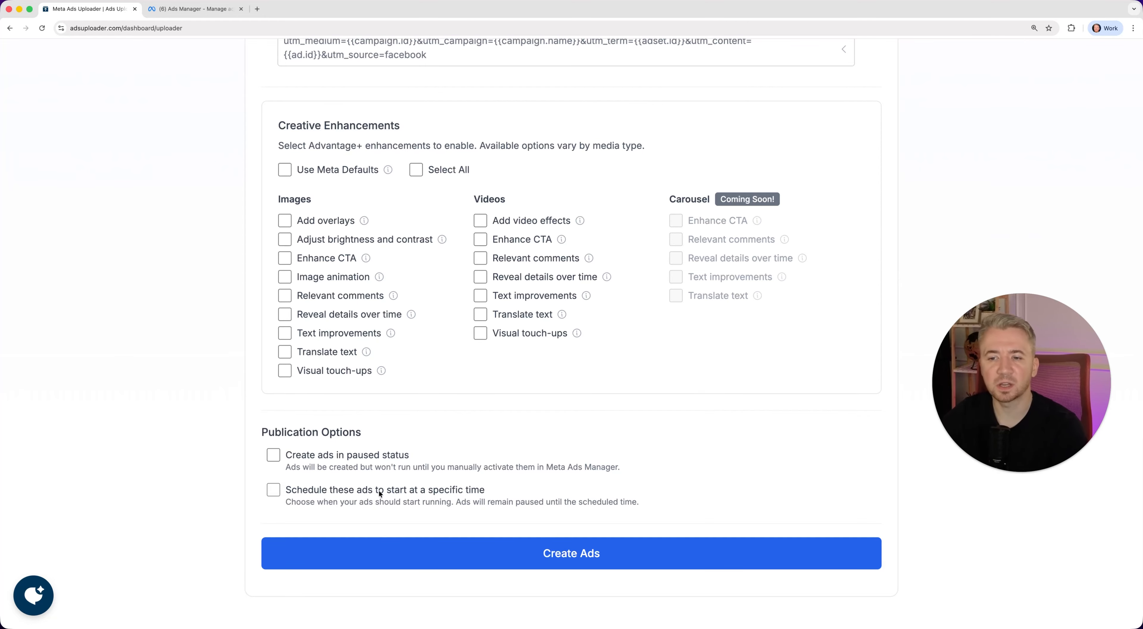
{"action": "scroll", "coordinate": [646, 523], "scroll_direction": "down", "scroll_amount": 2}
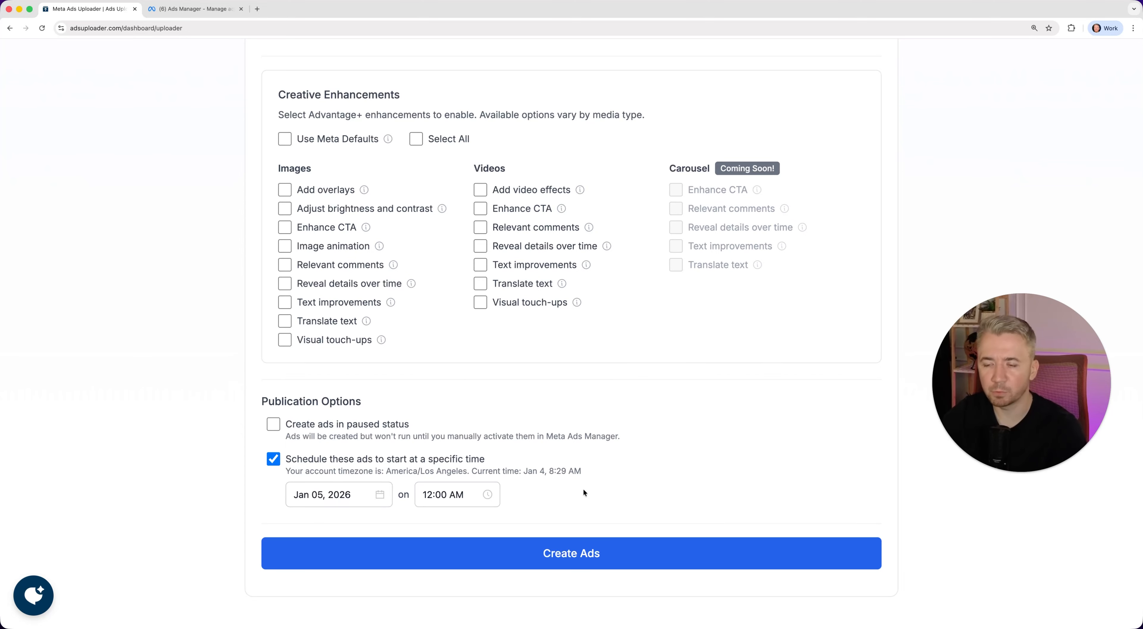
{"action": "left_click", "coordinate": [476, 488]}
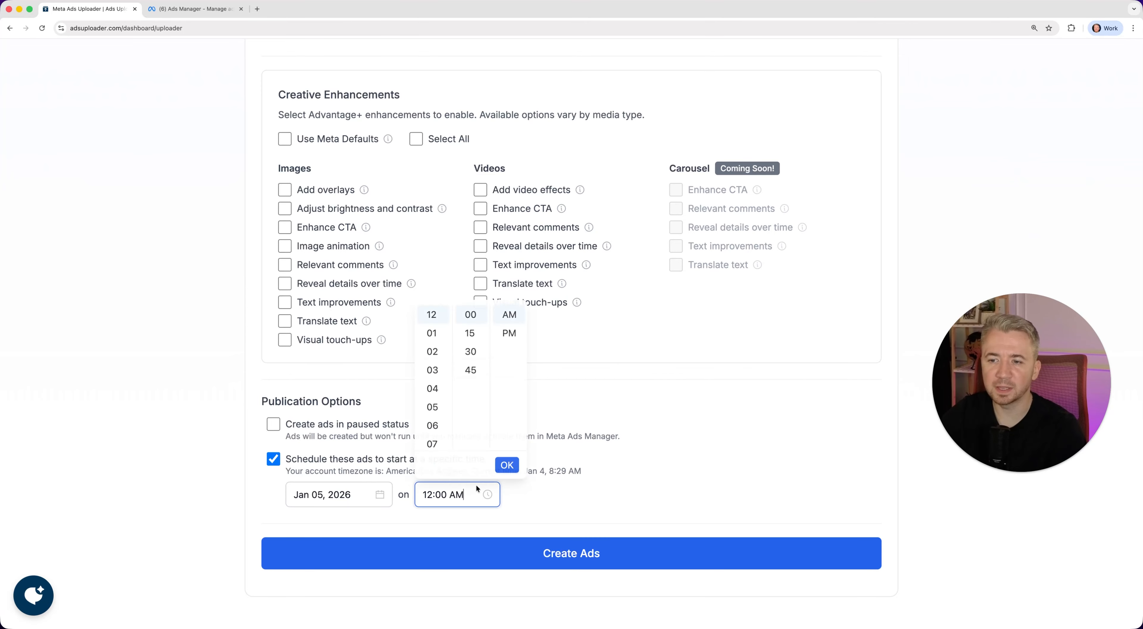
{"action": "left_click", "coordinate": [563, 501]}
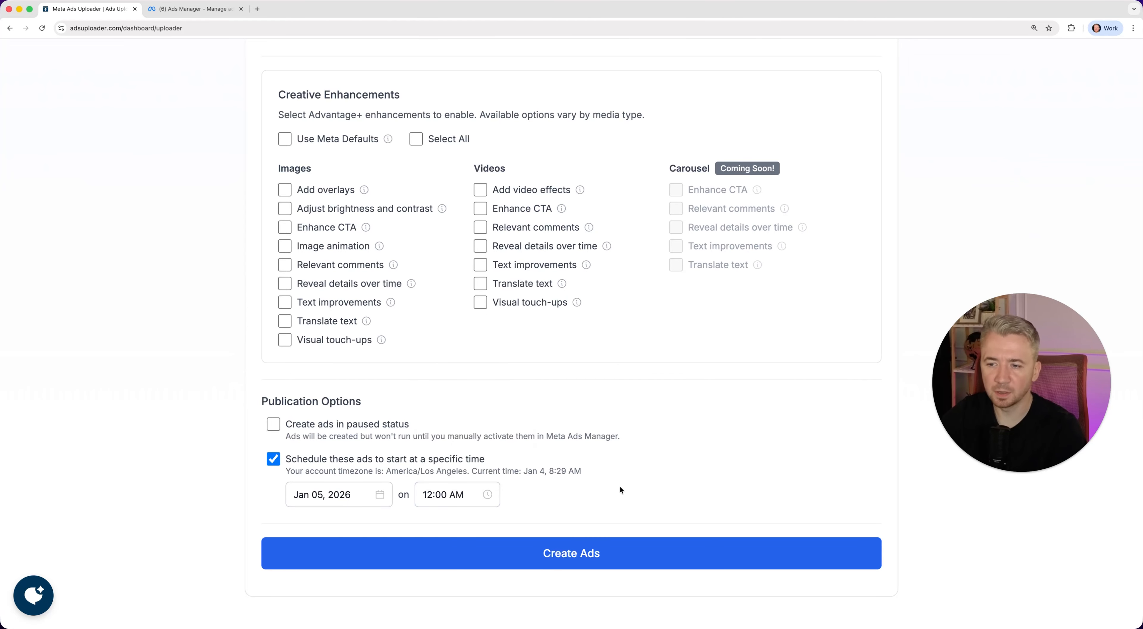
Review the ad preview and text settings, and create the eleven ads in the angle3 ad set
{"action": "scroll", "coordinate": [685, 482], "scroll_direction": "up", "scroll_amount": 12}
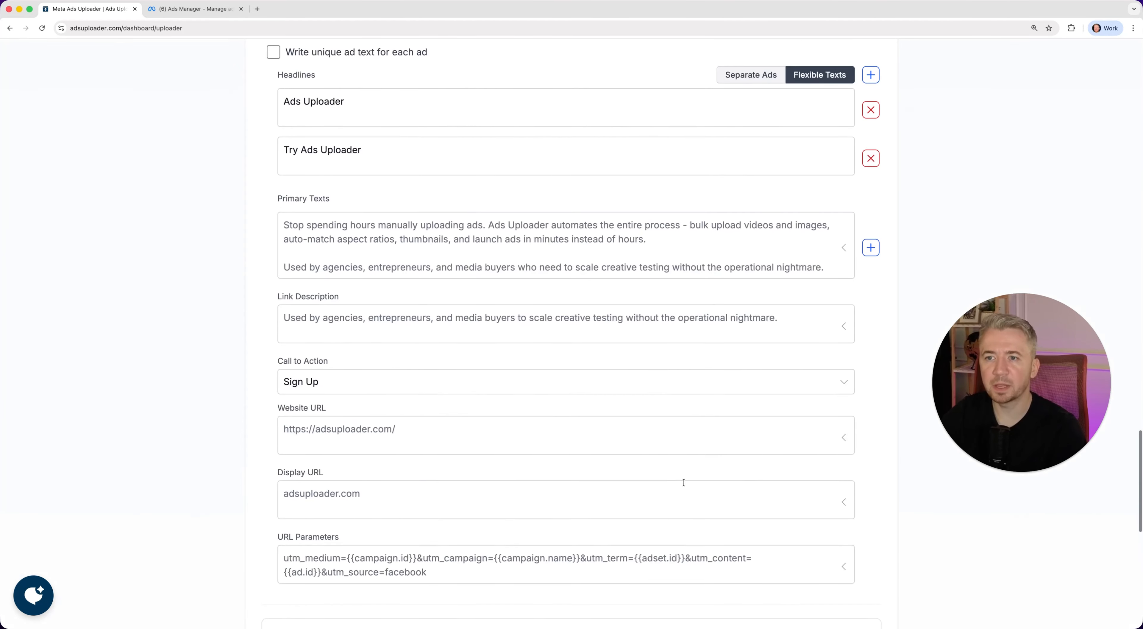
{"action": "scroll", "coordinate": [684, 483], "scroll_direction": "up", "scroll_amount": 10}
{"action": "scroll", "coordinate": [685, 484], "scroll_direction": "down", "scroll_amount": 3}
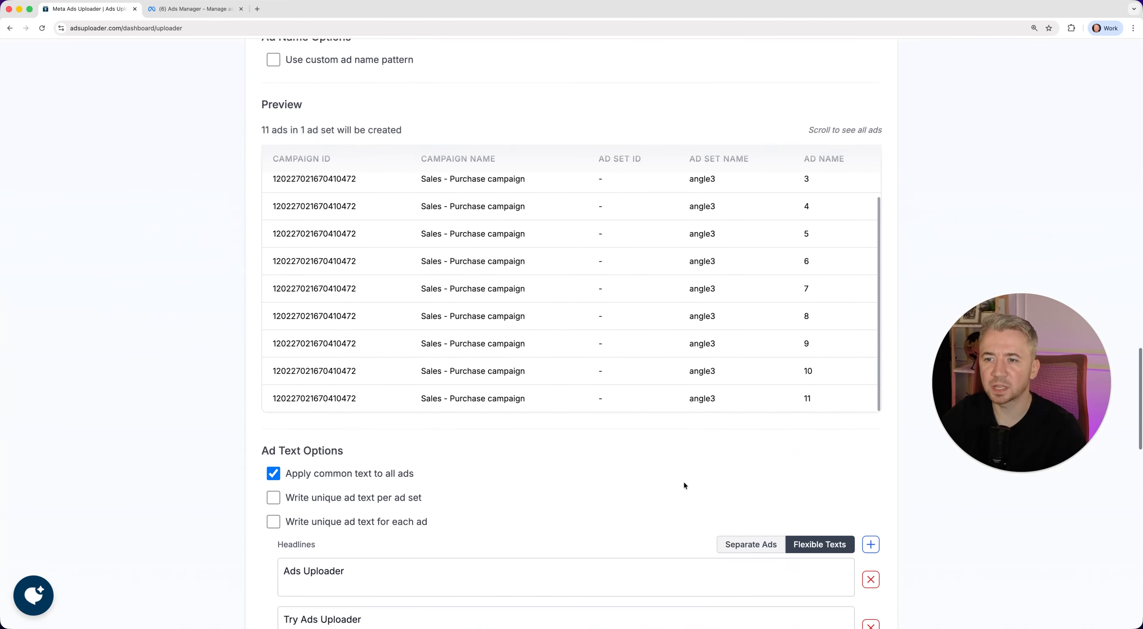
{"action": "scroll", "coordinate": [685, 482], "scroll_direction": "down", "scroll_amount": 20}
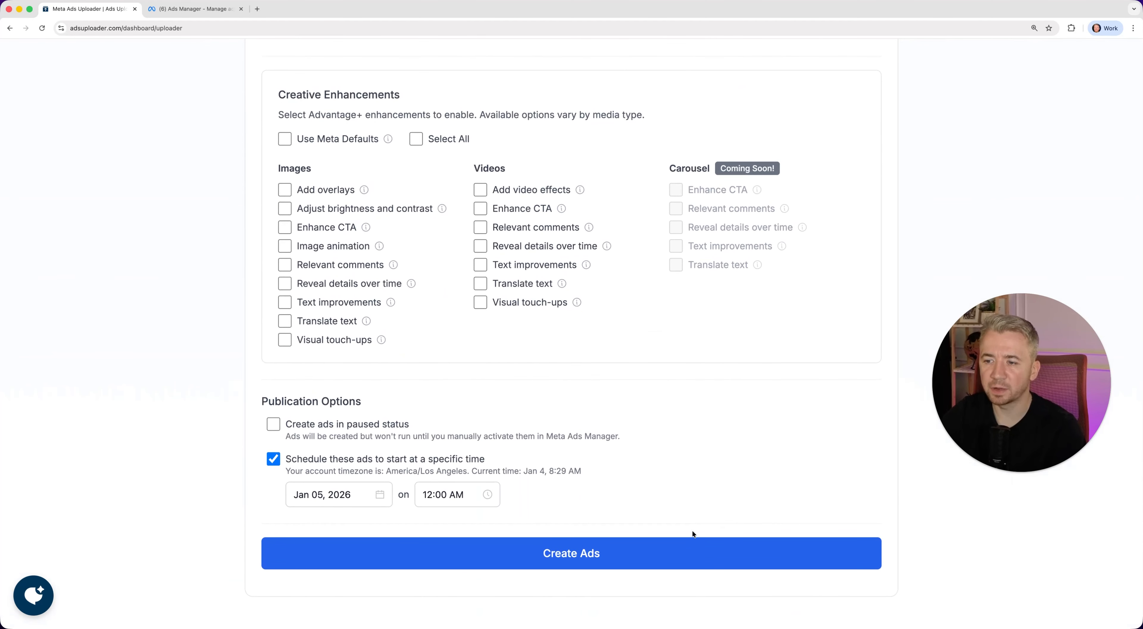
{"action": "left_click", "coordinate": [684, 552]}
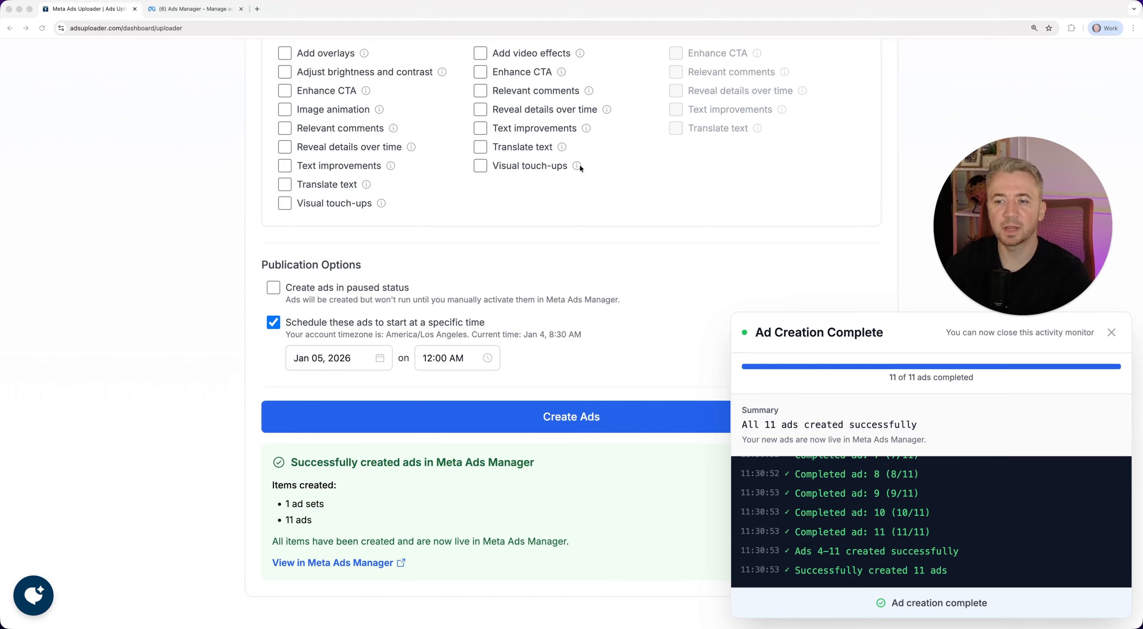
Switch to Meta Ads Manager, open the angle3 ad set of the Sales - Purchase campaign, and sort its ads by name
{"action": "left_click", "coordinate": [208, 12]}
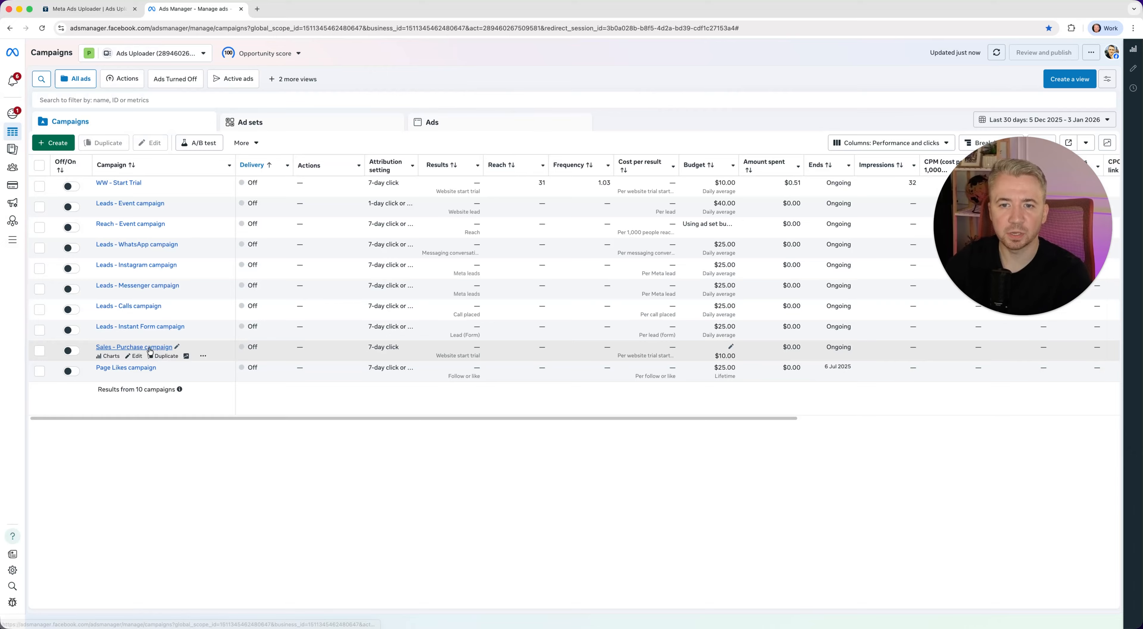
{"action": "left_click", "coordinate": [147, 347]}
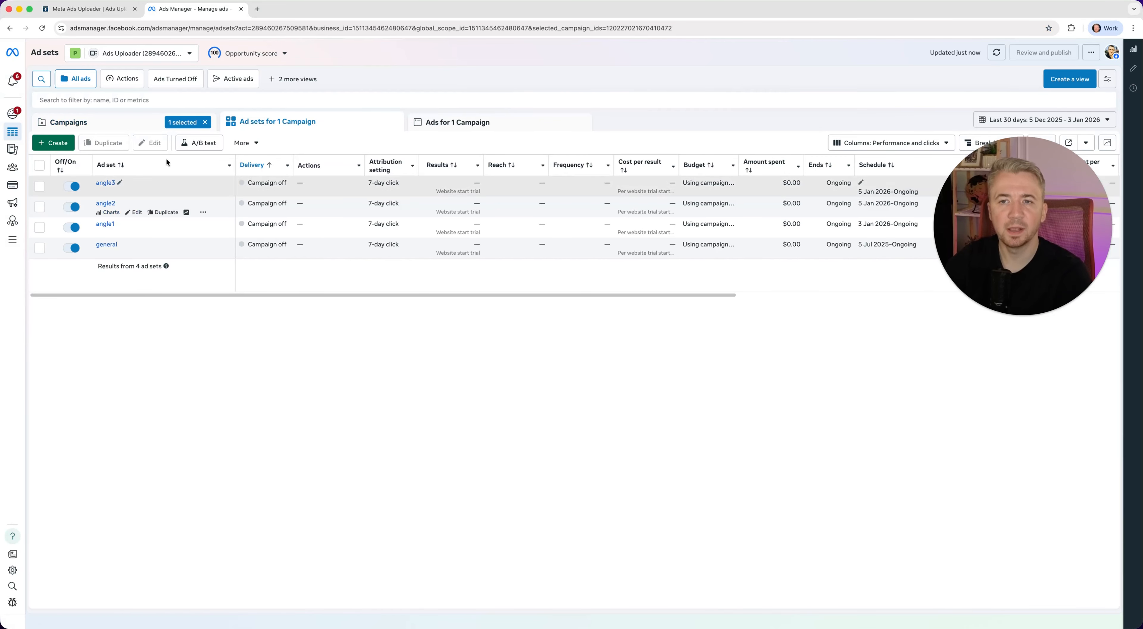
{"action": "left_click", "coordinate": [102, 183]}
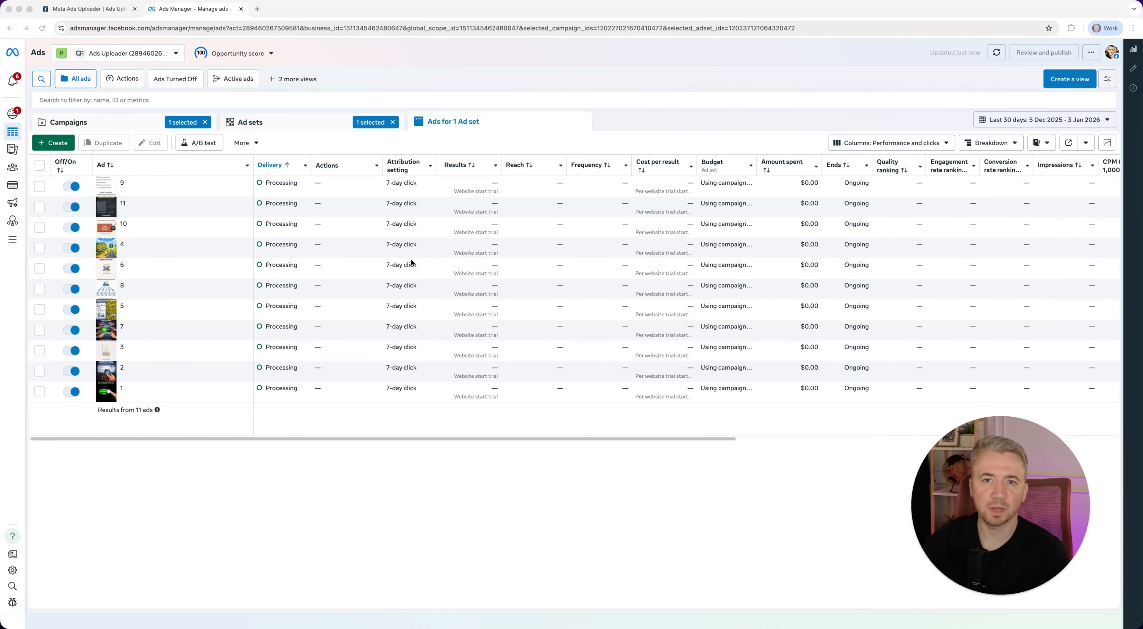
{"action": "left_click", "coordinate": [171, 169]}
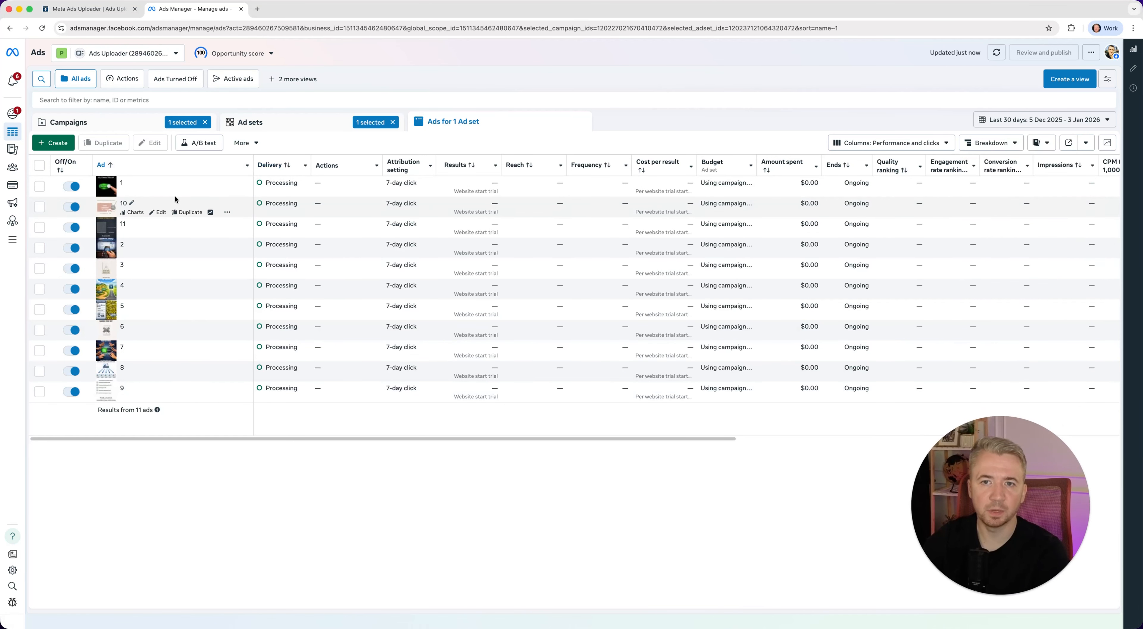
Open ad 1 of the angle3 ad set for editing and check its destination, media, primary text, headlines, call to action and creative enhancements
{"action": "left_click", "coordinate": [177, 181]}
{"action": "left_click", "coordinate": [174, 143]}
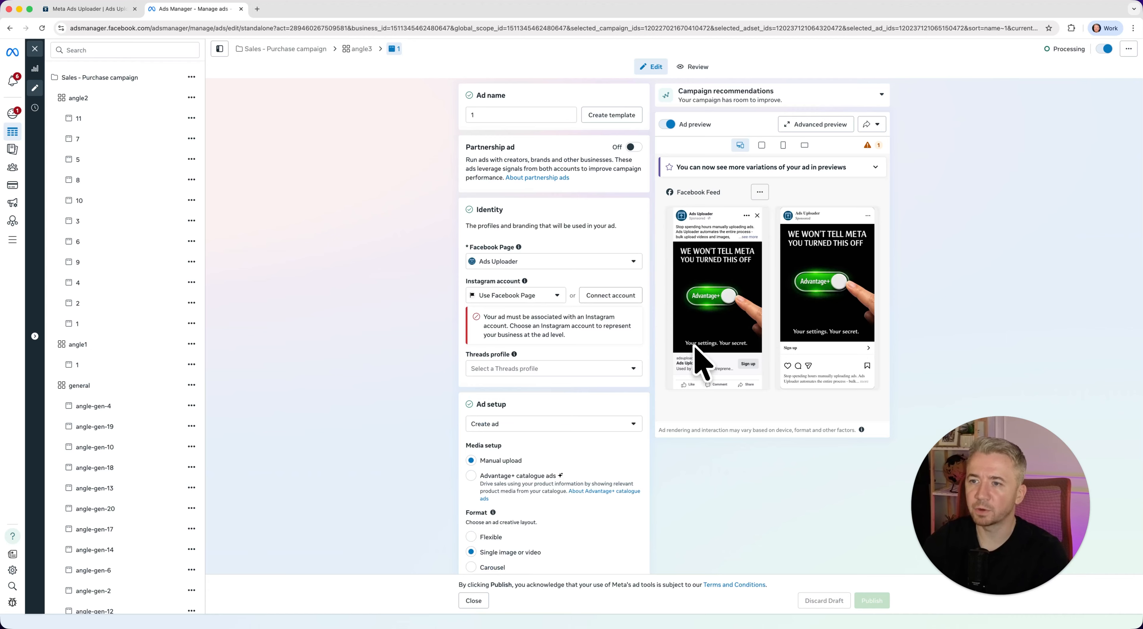
{"action": "scroll", "coordinate": [654, 389], "scroll_direction": "down", "scroll_amount": 10}
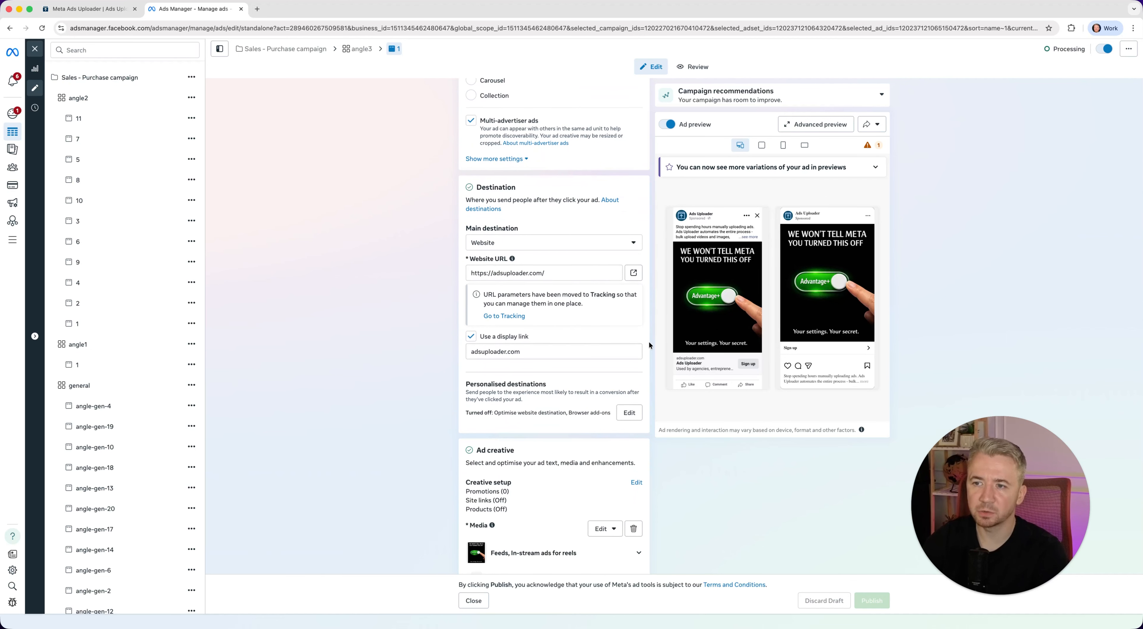
{"action": "scroll", "coordinate": [653, 346], "scroll_direction": "down", "scroll_amount": 5}
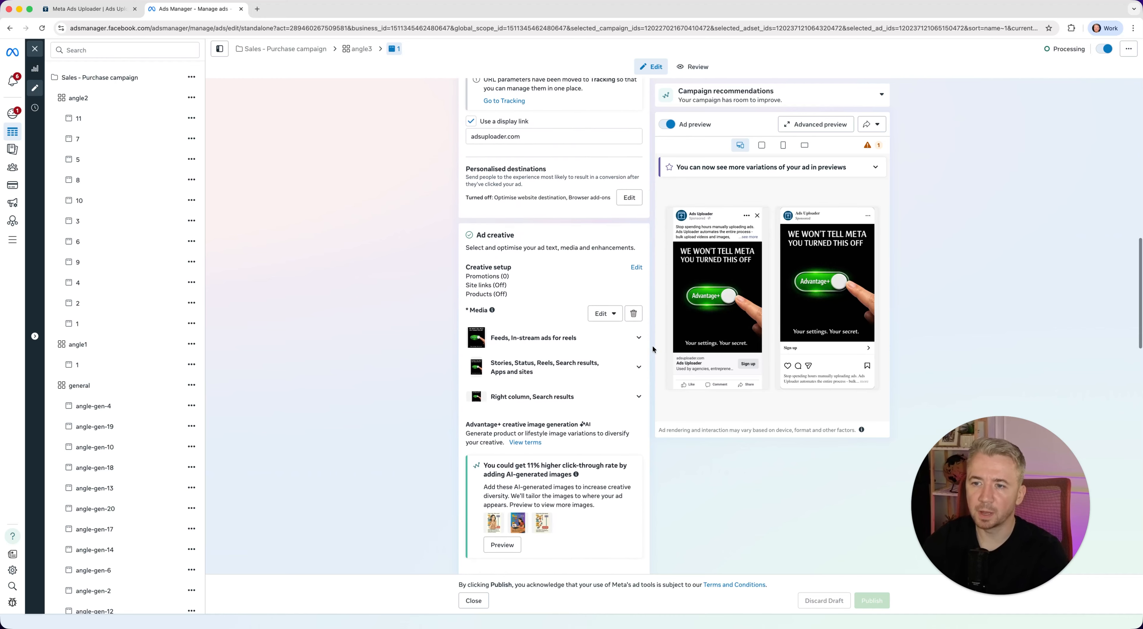
{"action": "scroll", "coordinate": [653, 350], "scroll_direction": "down", "scroll_amount": 4}
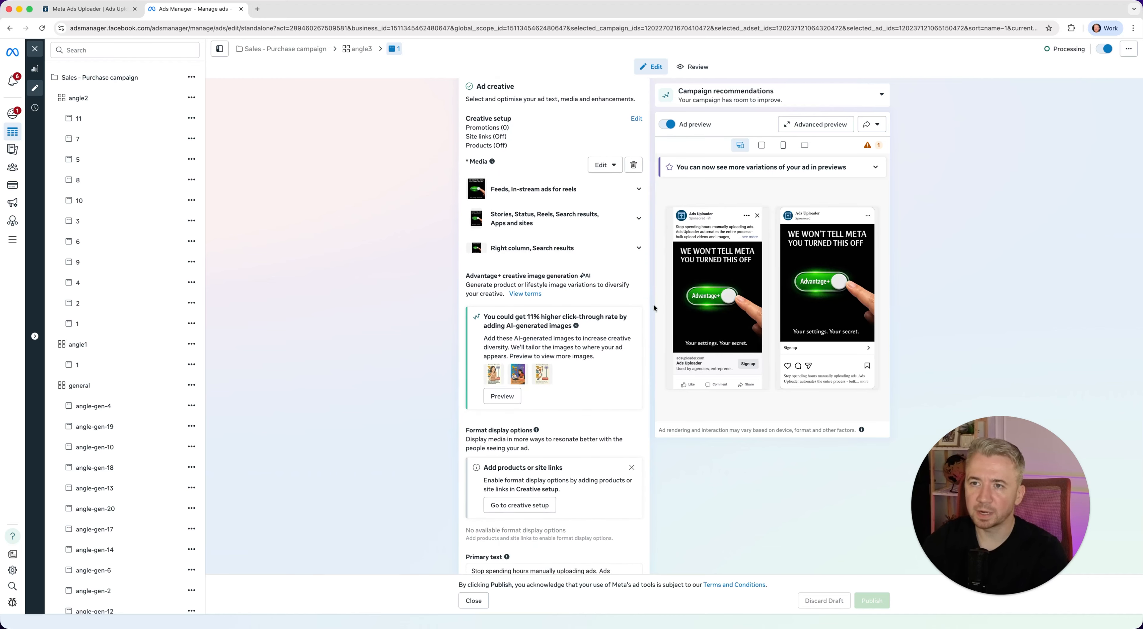
{"action": "scroll", "coordinate": [647, 305], "scroll_direction": "down", "scroll_amount": 8}
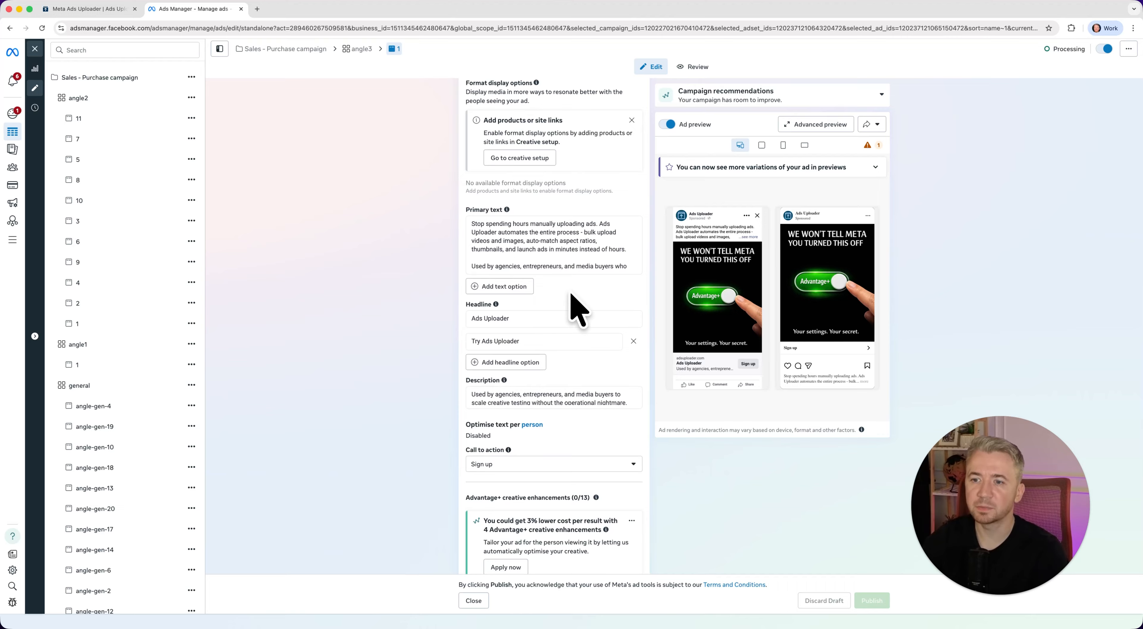
{"action": "scroll", "coordinate": [647, 387], "scroll_direction": "down", "scroll_amount": 5}
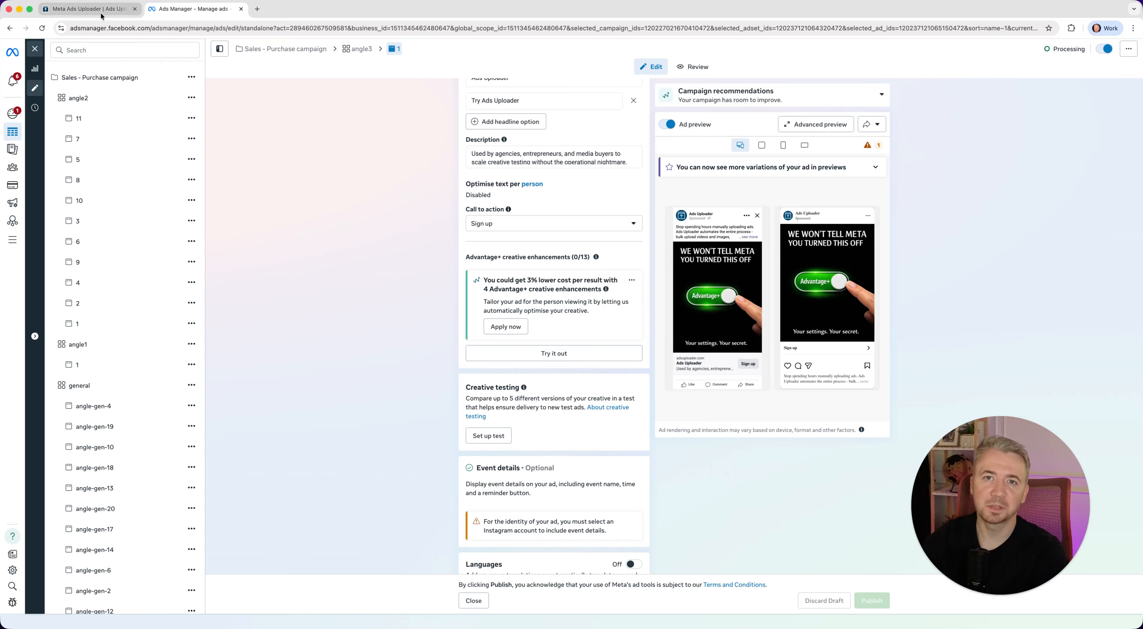
Switch back to Ads Uploader and look over the ad text, creative enhancement and publication settings used for the upload
{"action": "left_click", "coordinate": [84, 9]}
{"action": "left_click_drag", "start_coordinate": [998, 457], "coordinate": [1016, 160]}
{"action": "scroll", "coordinate": [823, 256], "scroll_direction": "up", "scroll_amount": 10}
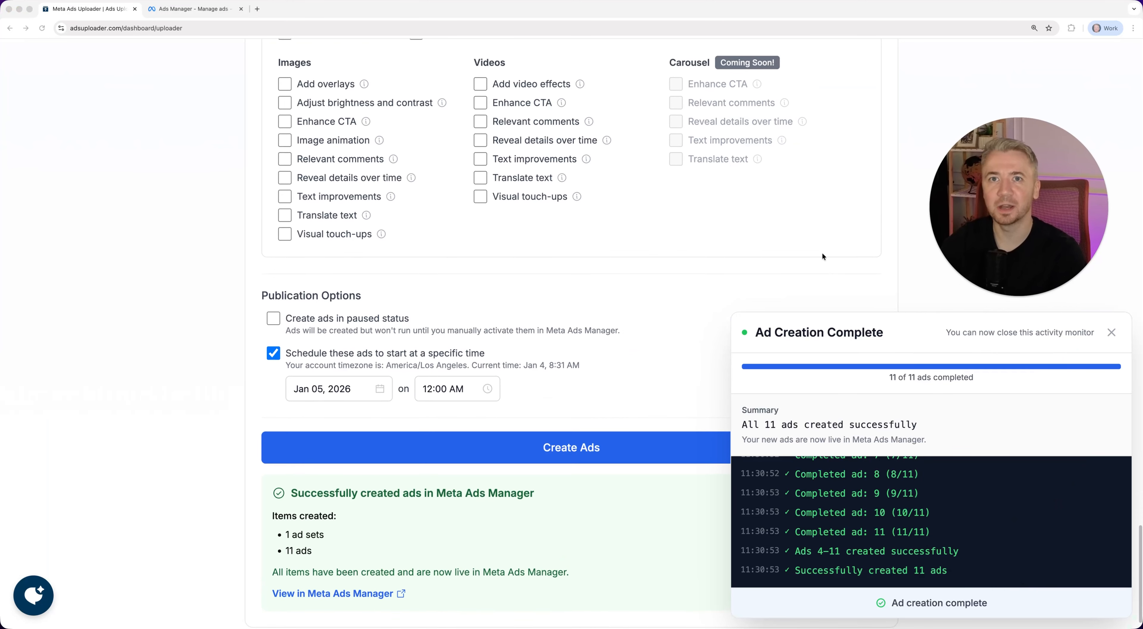
{"action": "scroll", "coordinate": [823, 254], "scroll_direction": "down", "scroll_amount": 10}
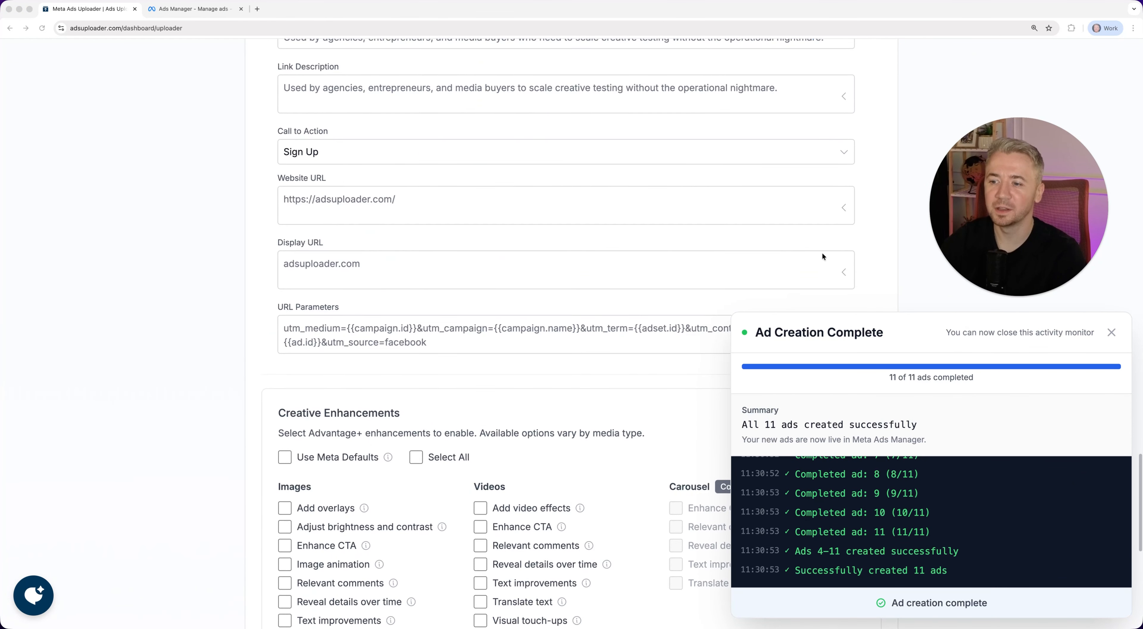